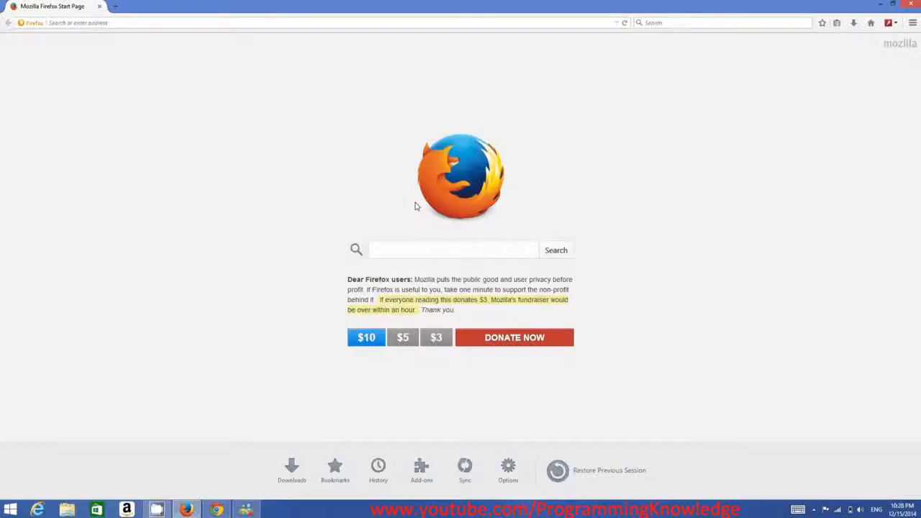
Step: Search the web for "eclipse ide" and open the Eclipse Downloads page on eclipse.org
left_click(403, 248)
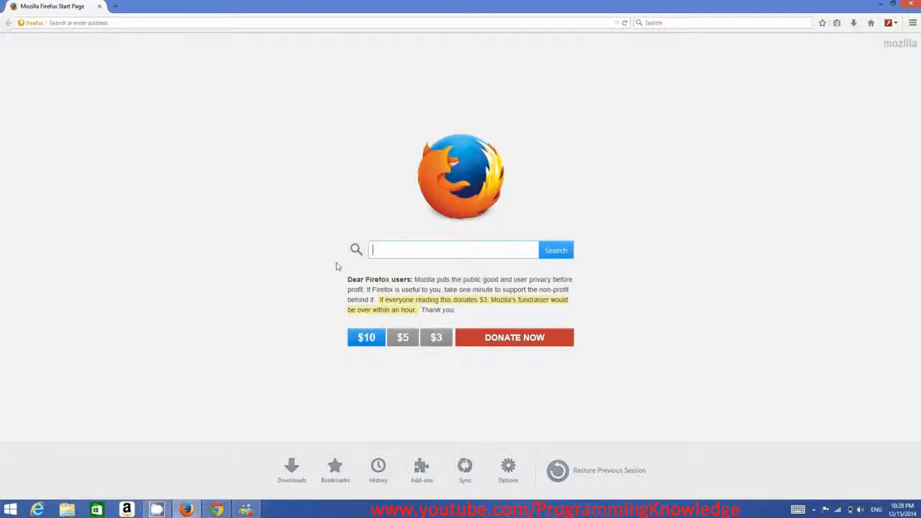
type("ec")
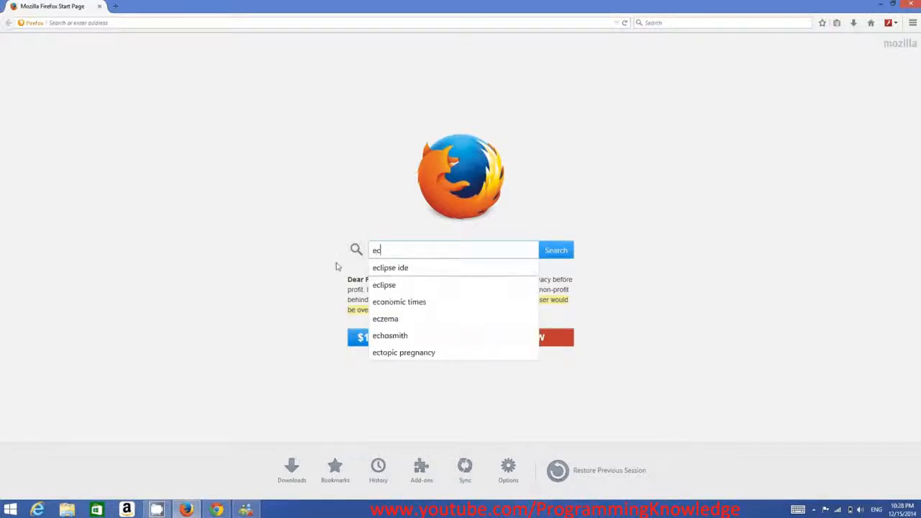
key("Down")
key("Return")
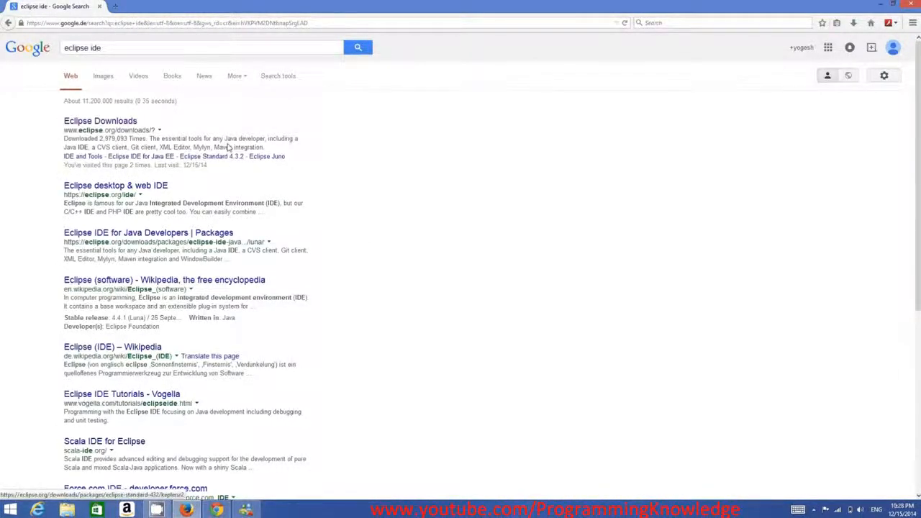
left_click(113, 124)
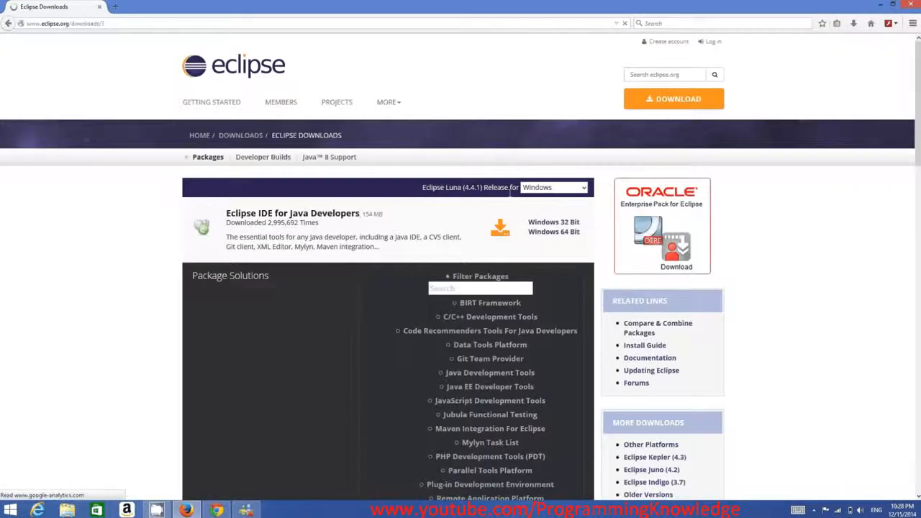
left_click(670, 97)
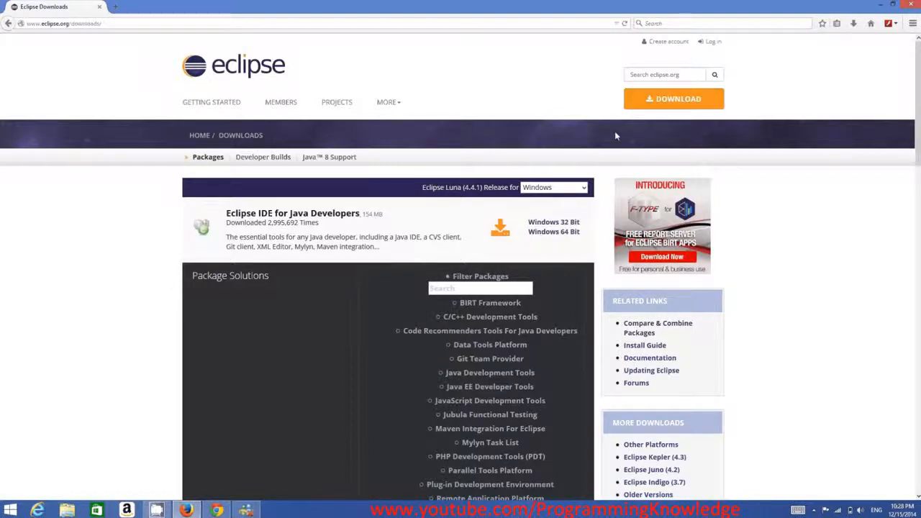
Step: Look through the Eclipse Luna (4.4.1) packages for Windows, from the Java Developers edition down to the Testers edition
scroll(316, 219, "down", 3)
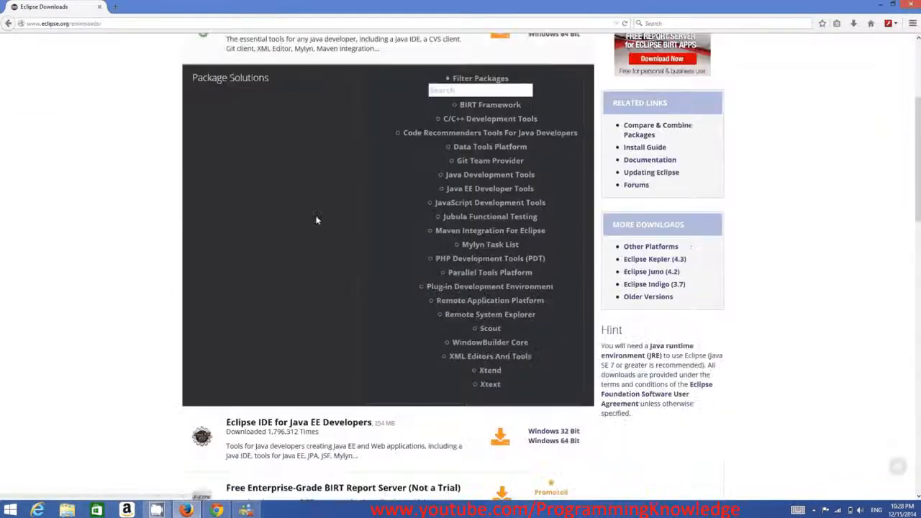
scroll(317, 219, "down", 4)
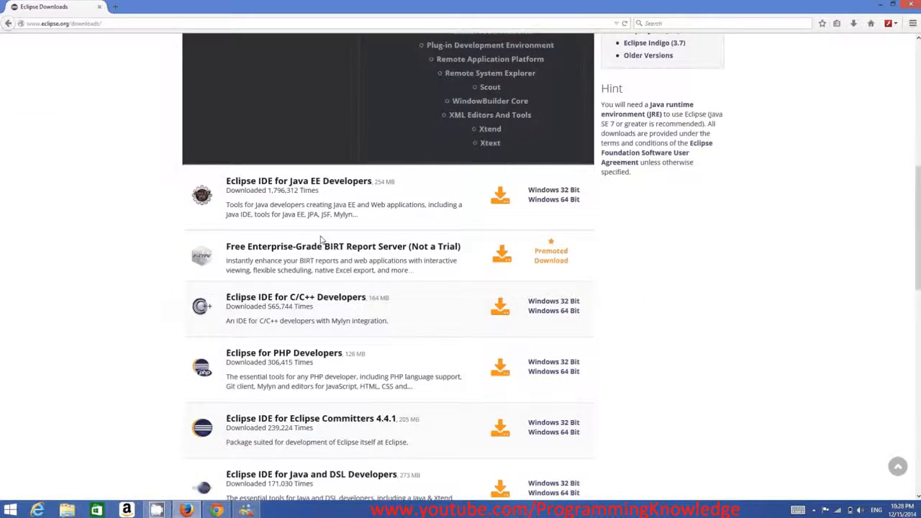
scroll(338, 213, "up", 3)
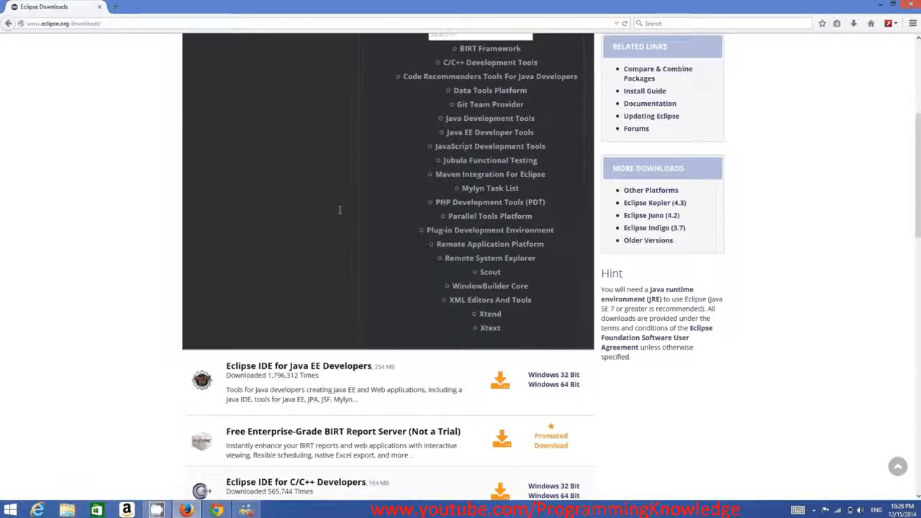
scroll(340, 209, "up", 3)
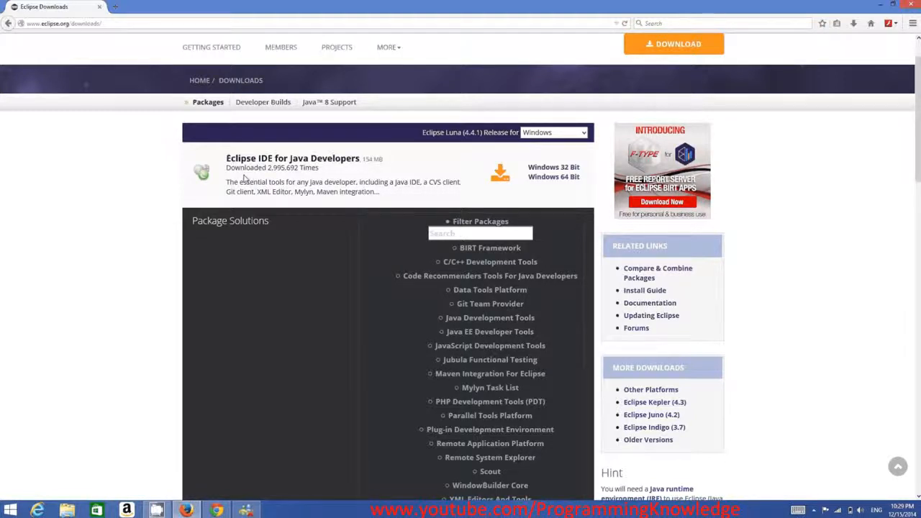
scroll(283, 209, "down", 1)
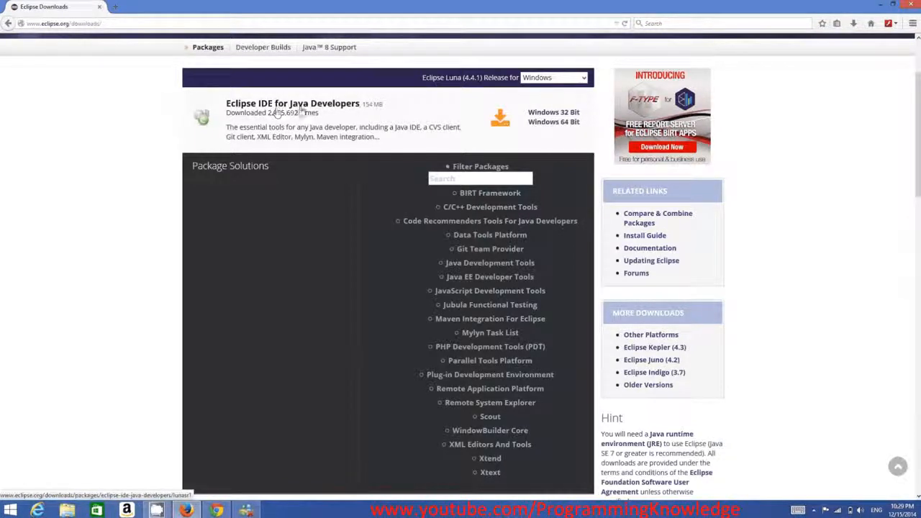
scroll(304, 204, "down", 5)
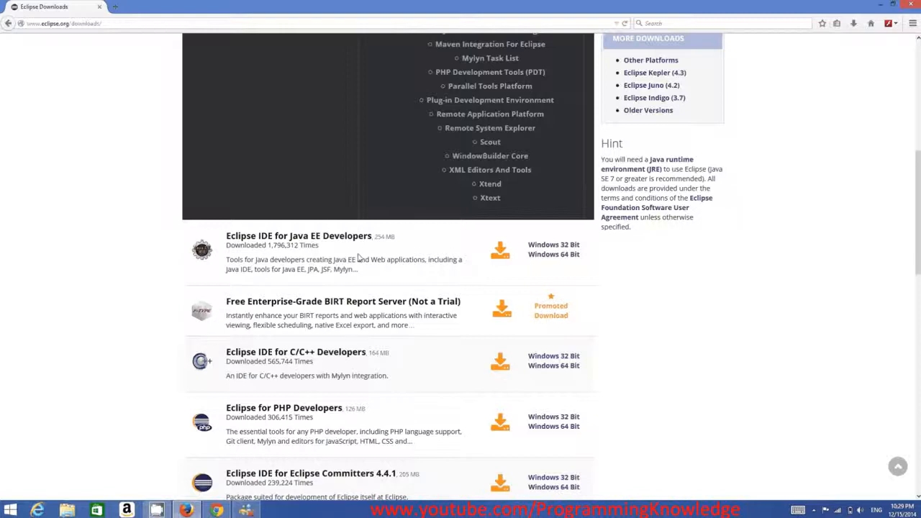
scroll(358, 258, "down", 1)
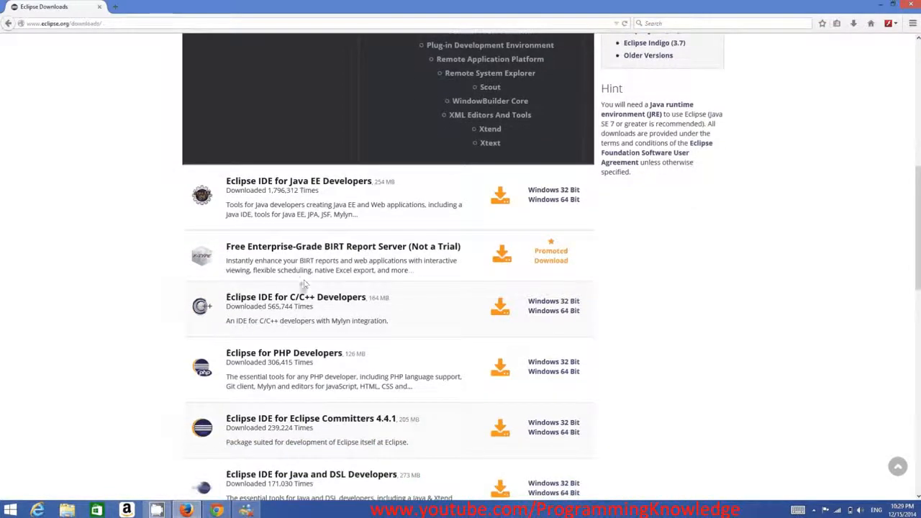
scroll(267, 310, "down", 1)
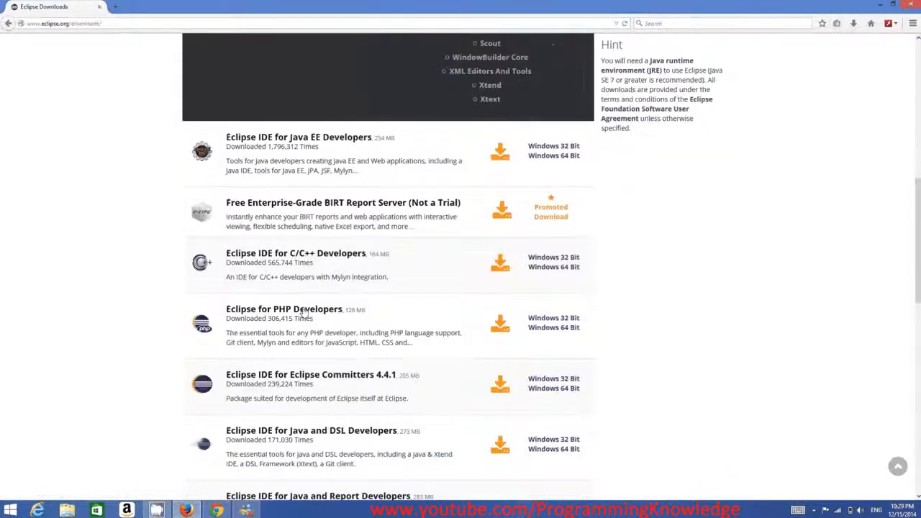
scroll(290, 308, "down", 2)
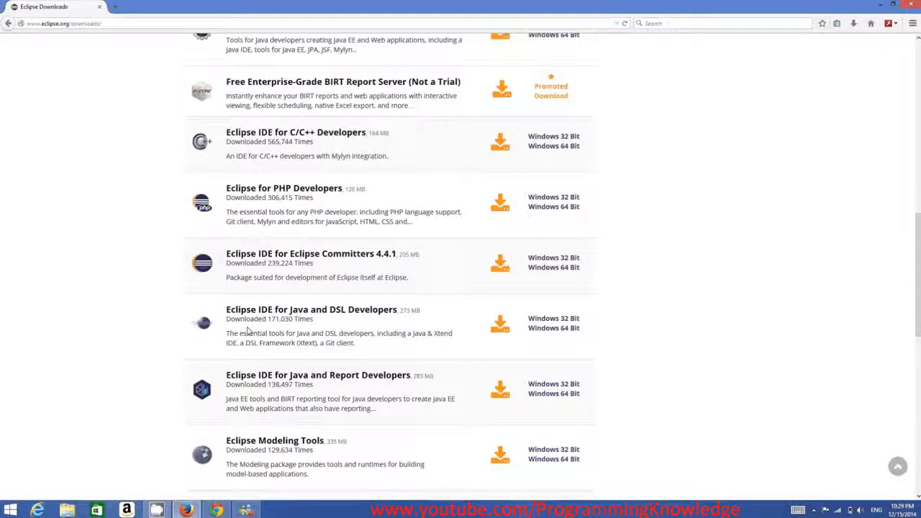
scroll(257, 324, "down", 3)
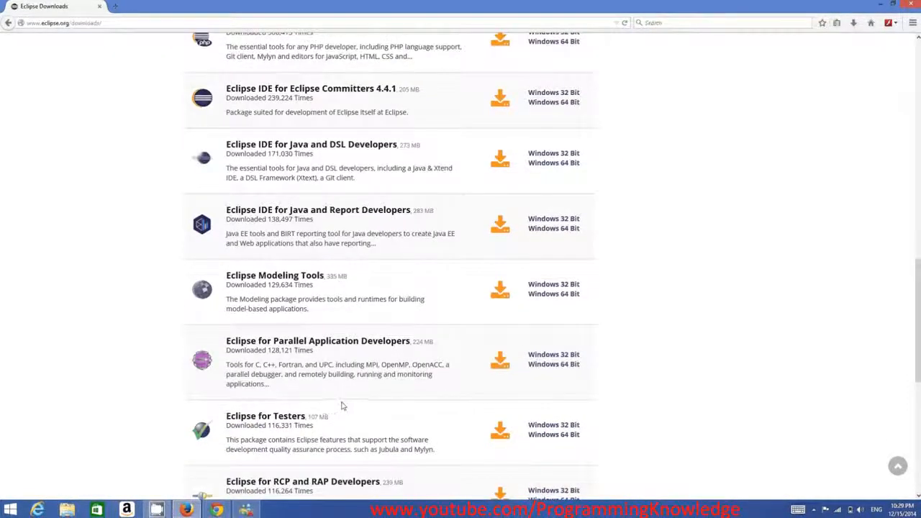
scroll(416, 407, "up", 12)
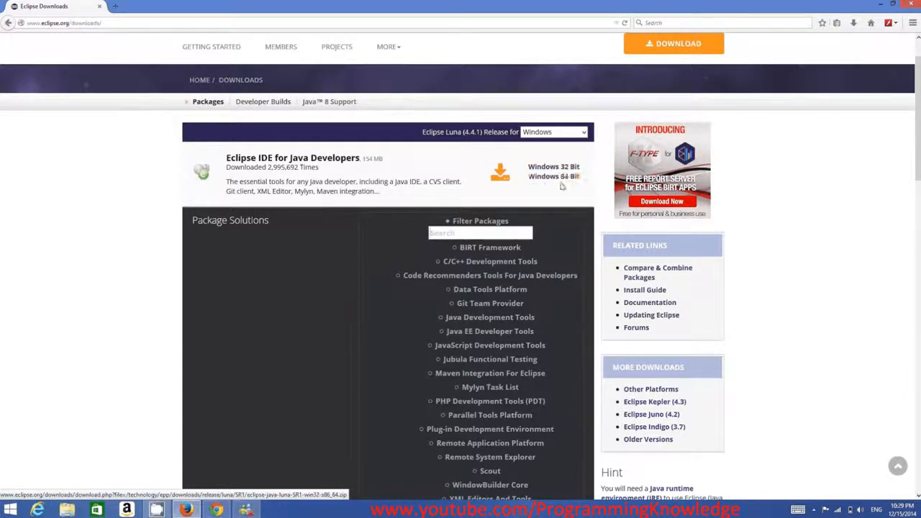
Step: Find the Windows System information, check whether the operating system is 32-bit or 64-bit, and close the window
mouse_move(920, 0)
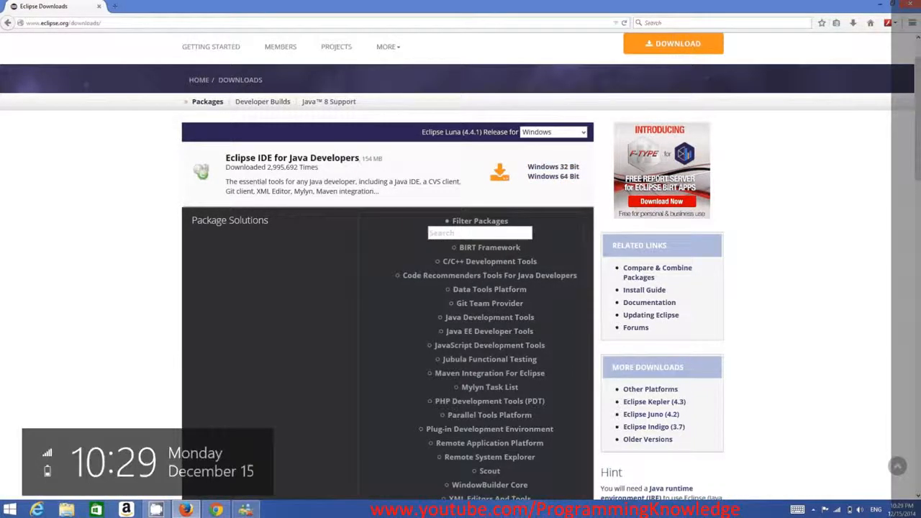
left_click(893, 236)
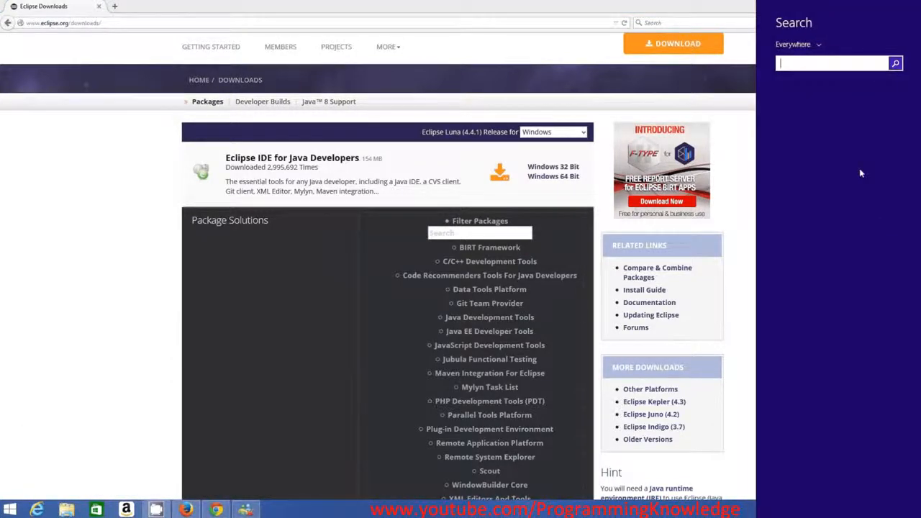
type("sz")
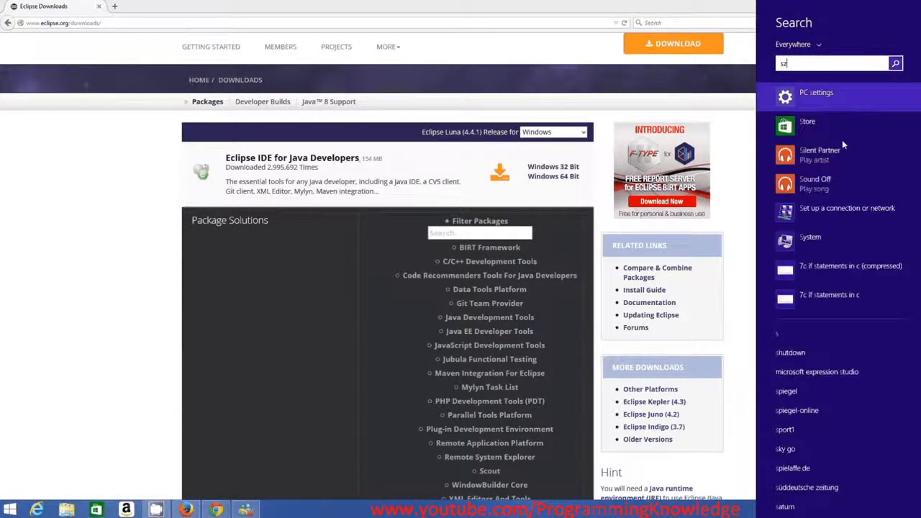
key("BackSpace")
type("y")
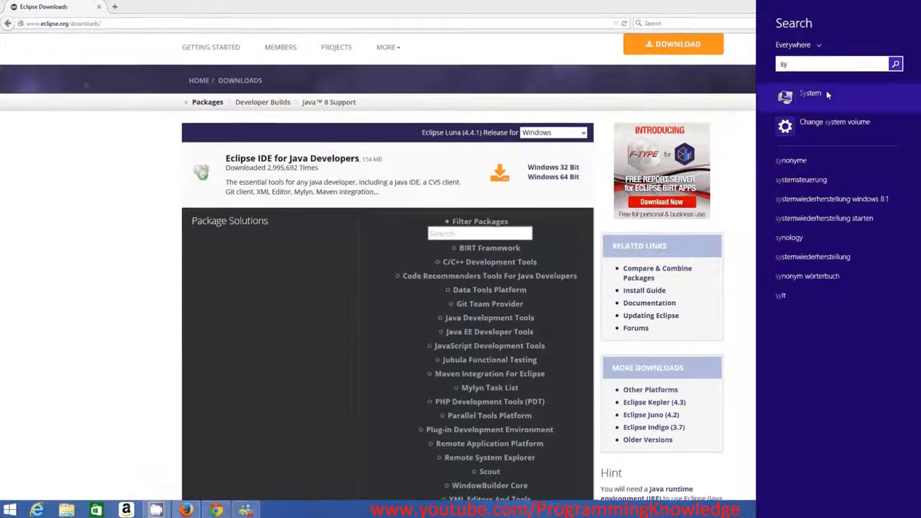
left_click(826, 90)
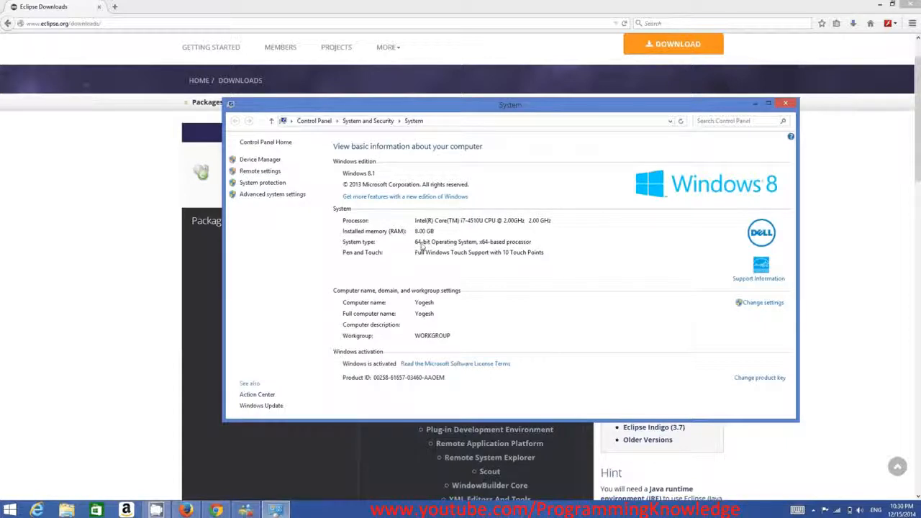
left_click(783, 106)
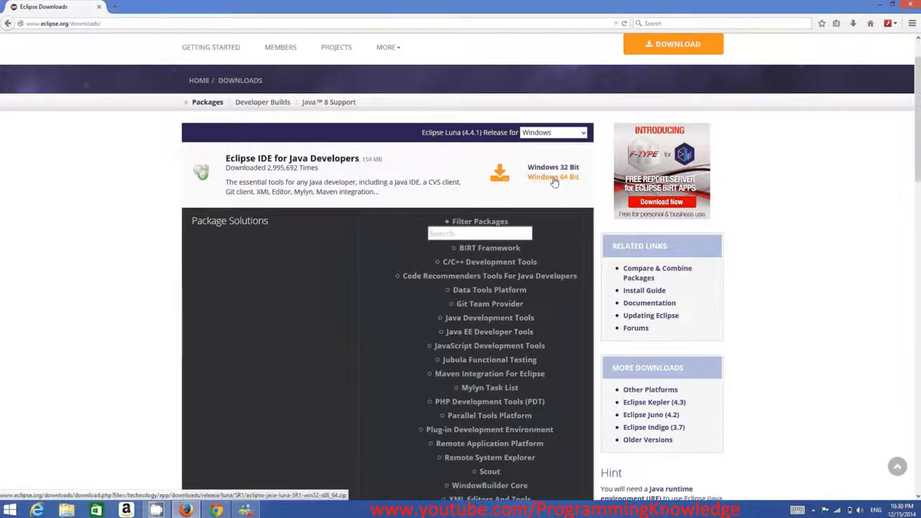
Step: Download the Windows 64 Bit package of Eclipse IDE for Java Developers from the AG-DSN TU-Dresden (http) mirror, saving the zip file
left_click(553, 177)
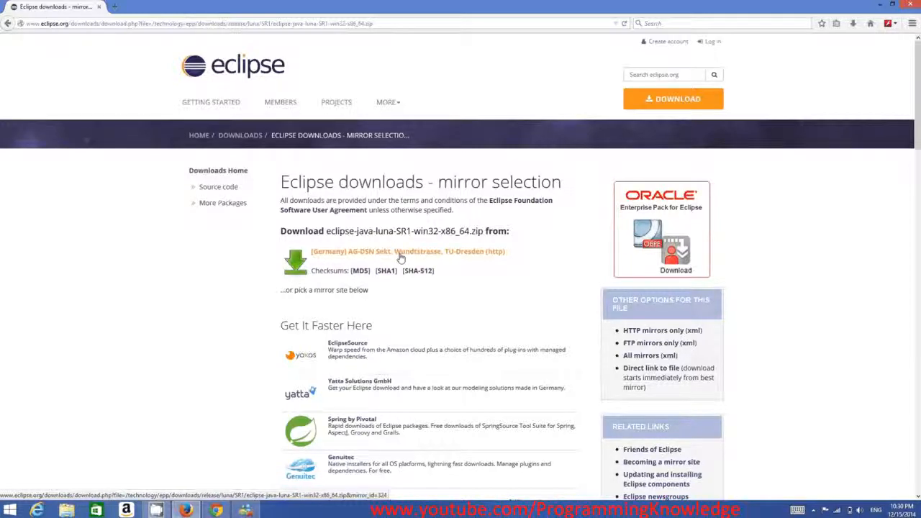
scroll(448, 270, "down", 1)
scroll(447, 270, "down", 5)
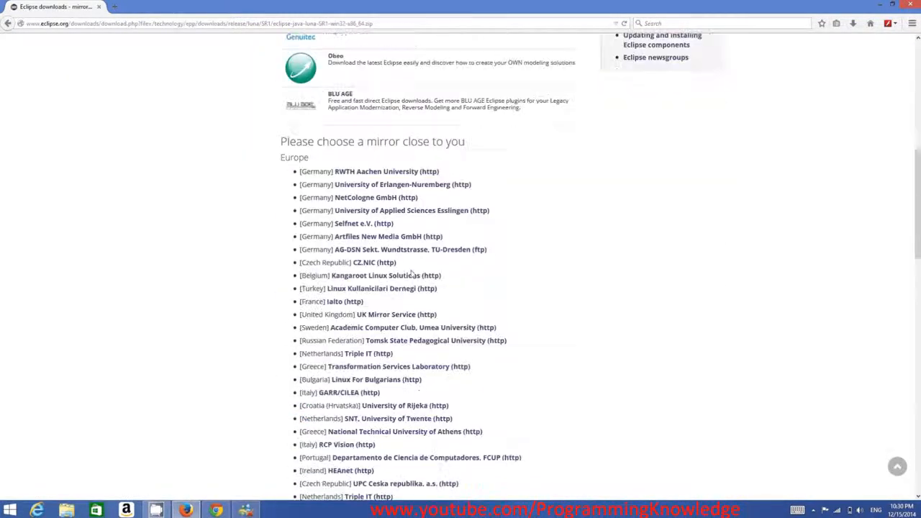
scroll(376, 358, "down", 5)
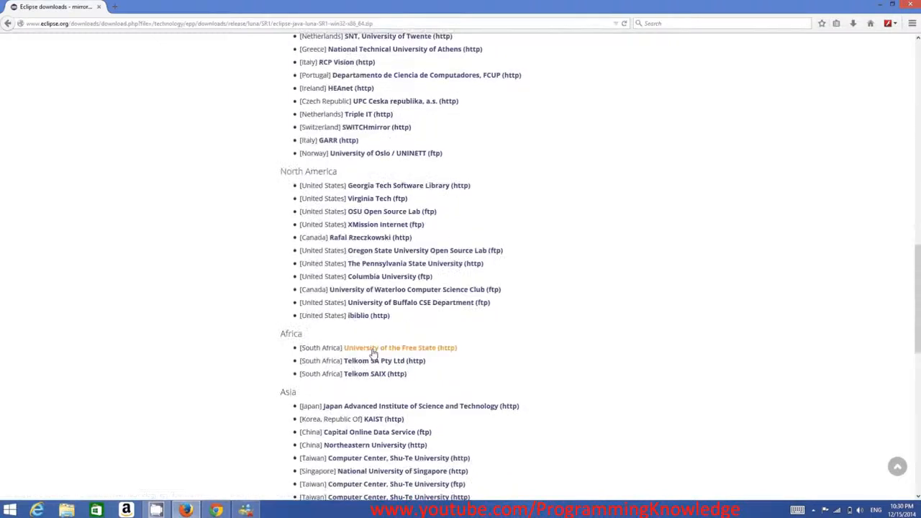
scroll(373, 347, "up", 4)
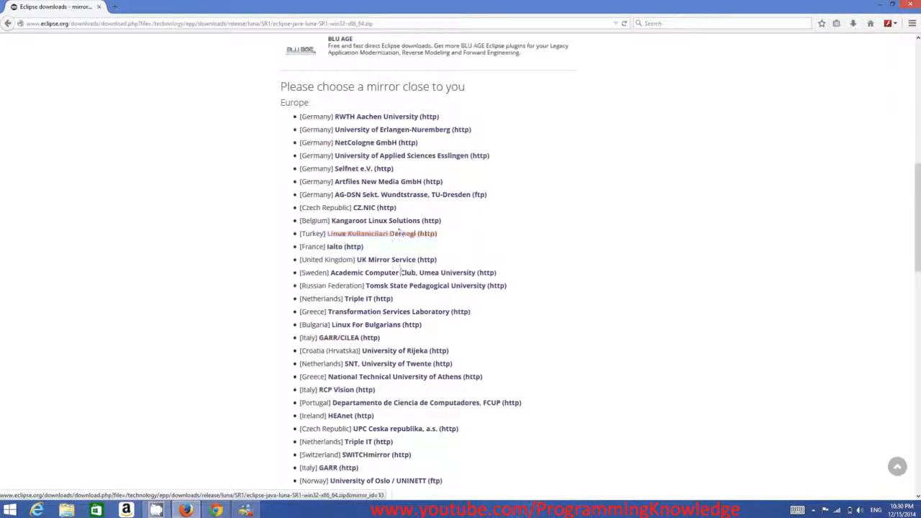
scroll(401, 251, "up", 4)
scroll(400, 270, "up", 2)
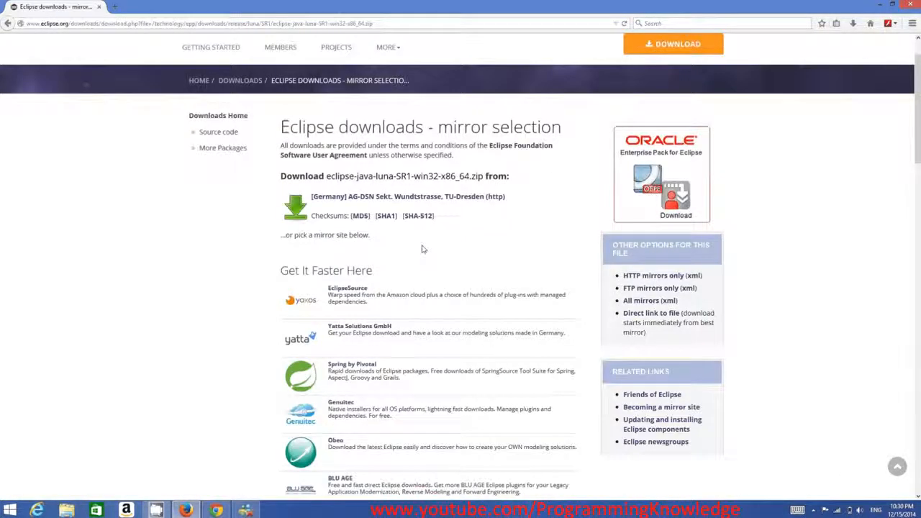
left_click(431, 198)
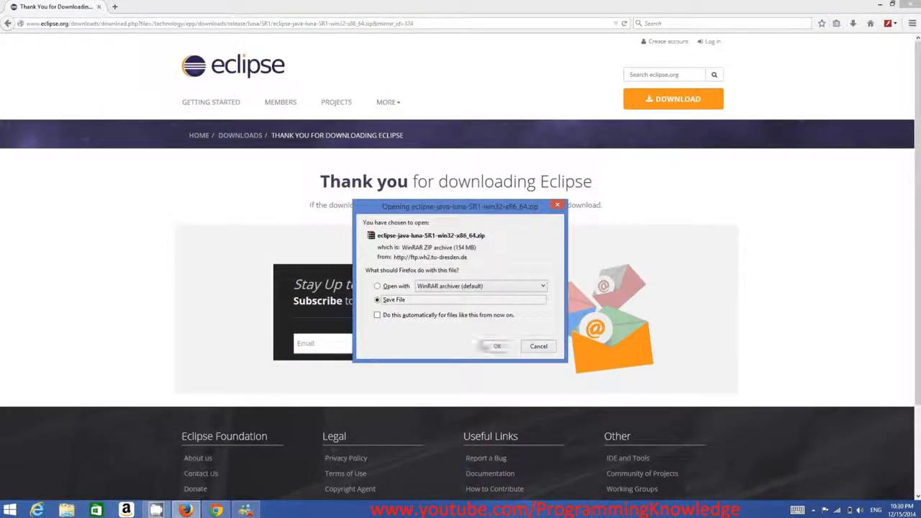
left_click(496, 348)
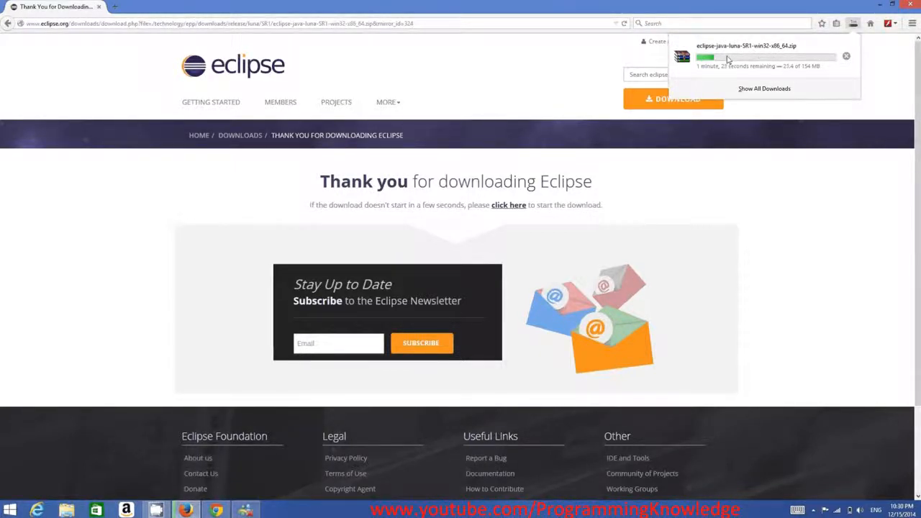
left_click(502, 516)
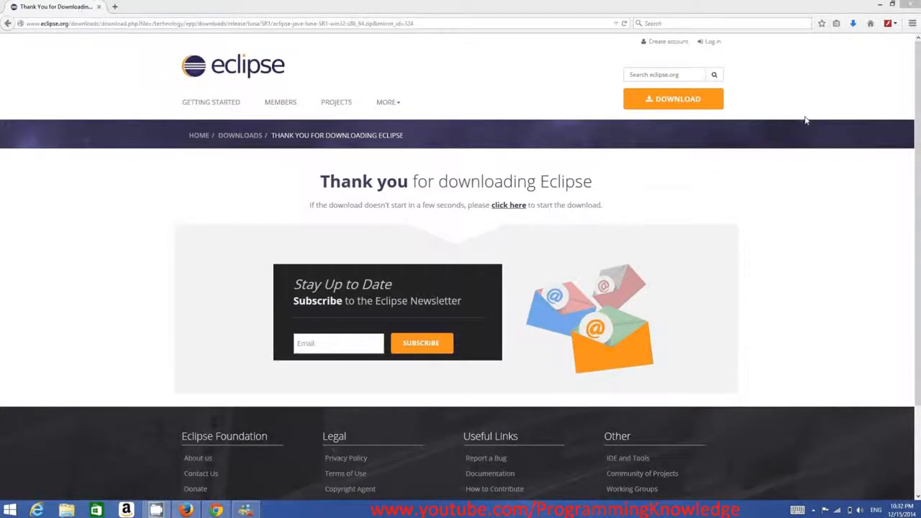
Step: Open the downloaded eclipse-java-luna-SR1-win32-x86_64.zip in WinRAR and minimize the browser
left_click(853, 24)
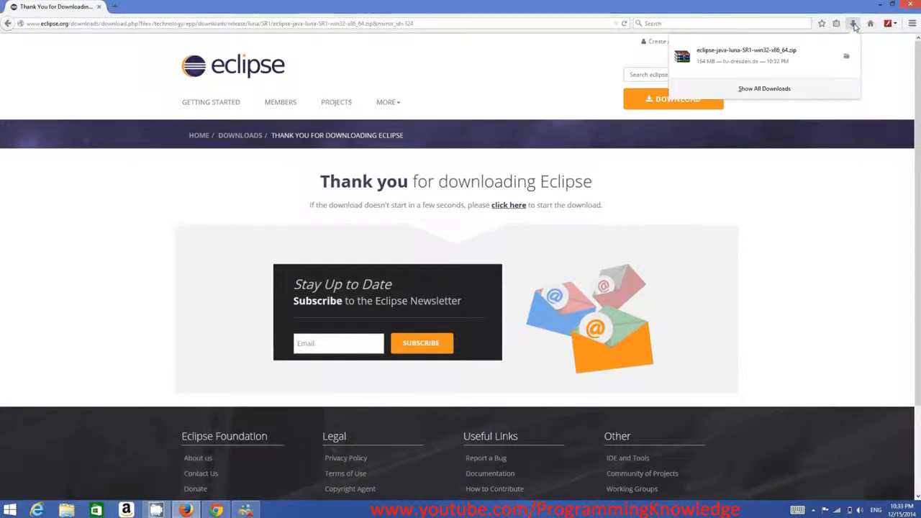
left_click(741, 61)
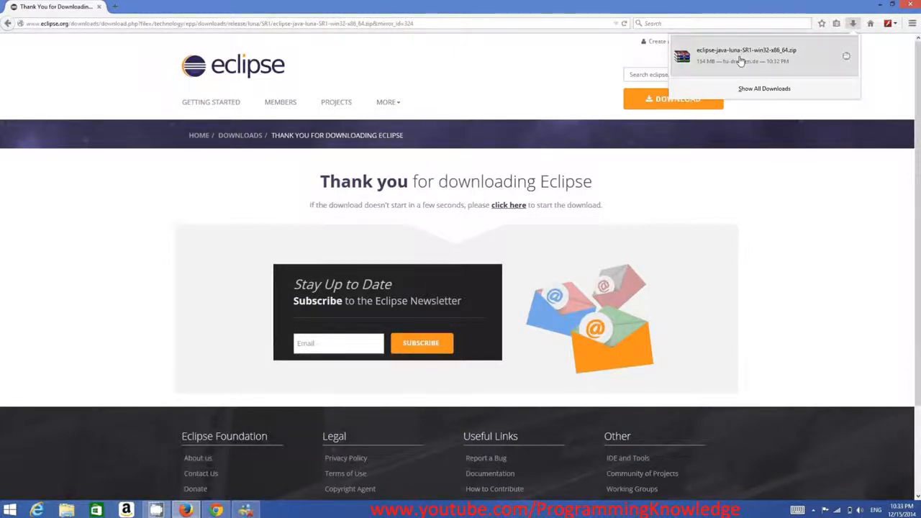
left_click(879, 6)
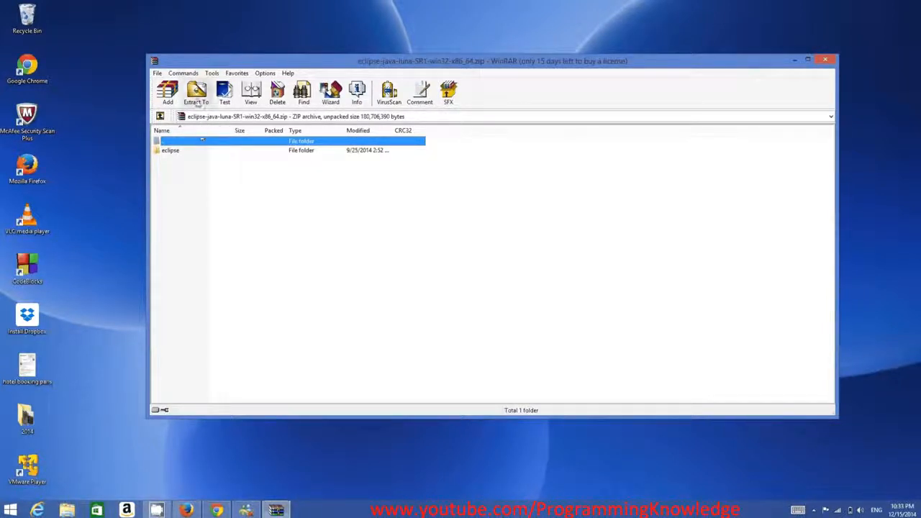
Step: Extract the eclipse-java-luna-SR1-win32-x86_64.zip archive to C:\
left_click(194, 97)
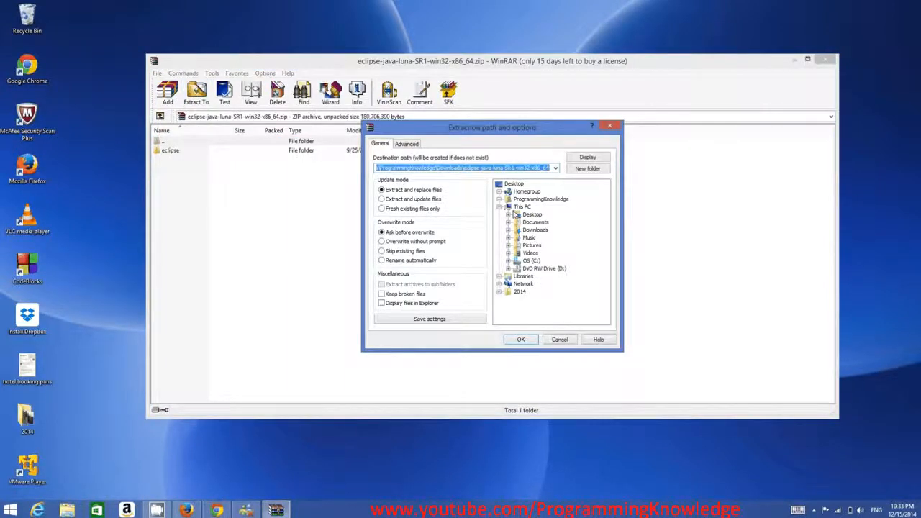
left_click(530, 262)
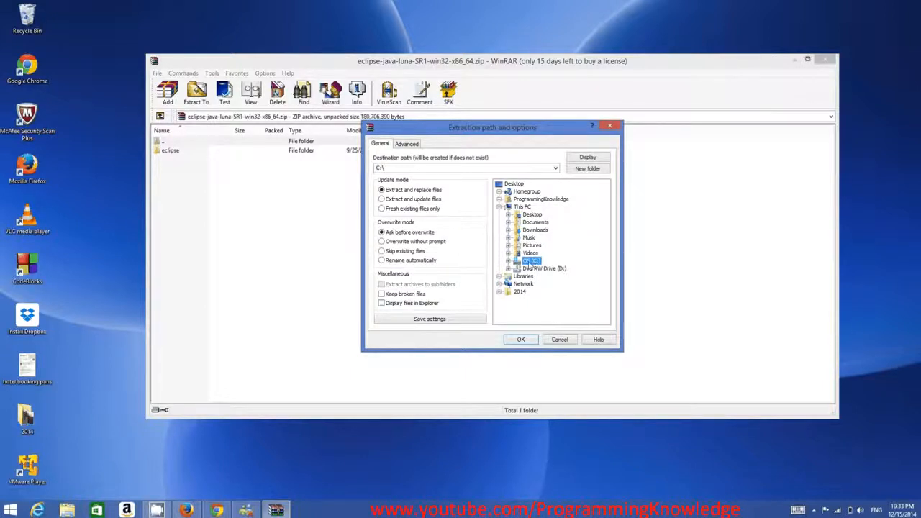
left_click(528, 341)
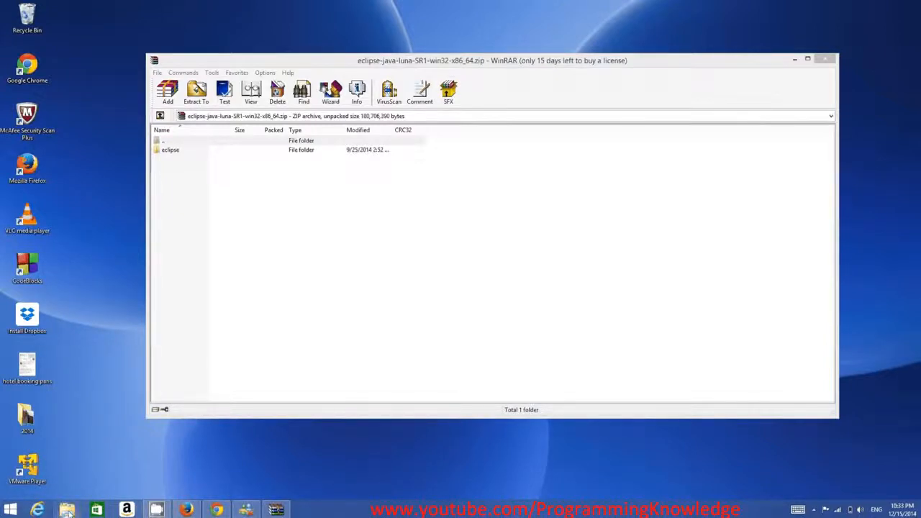
Step: Open the extracted eclipse folder on the C: drive in File Explorer and look over its contents
left_click(66, 509)
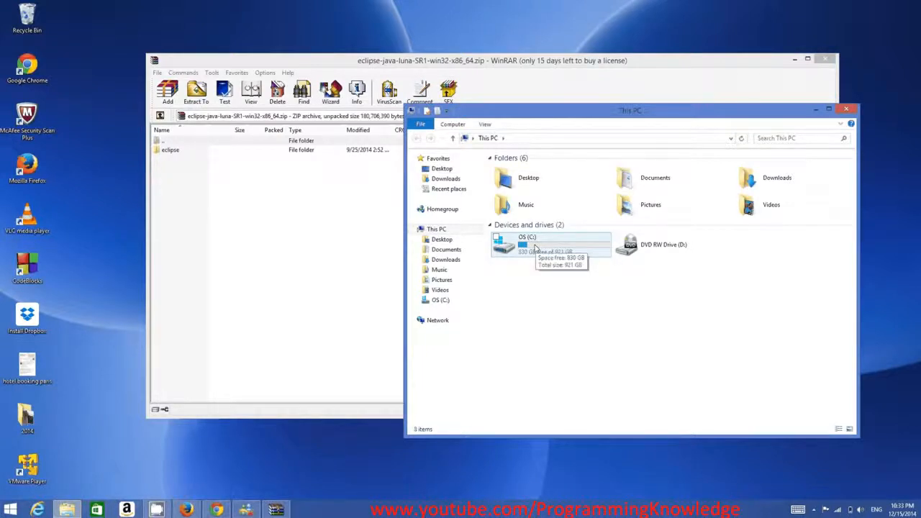
double_click(541, 250)
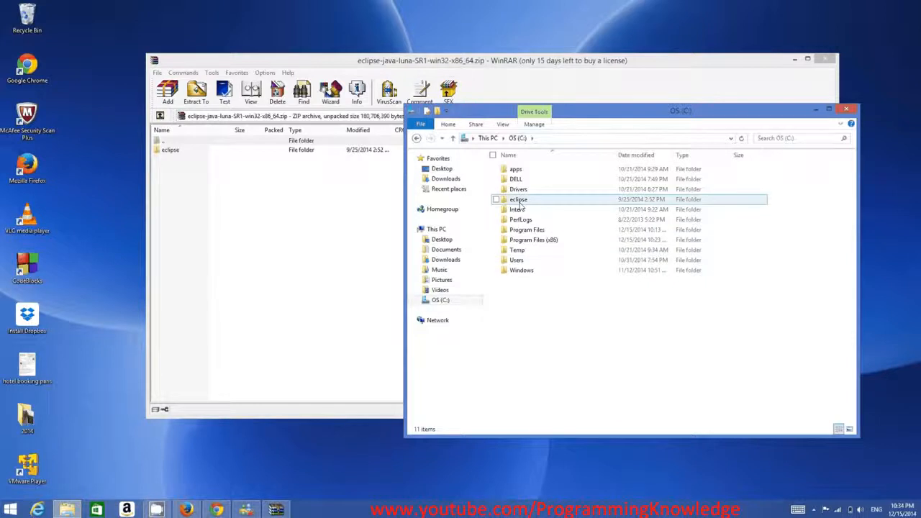
double_click(526, 204)
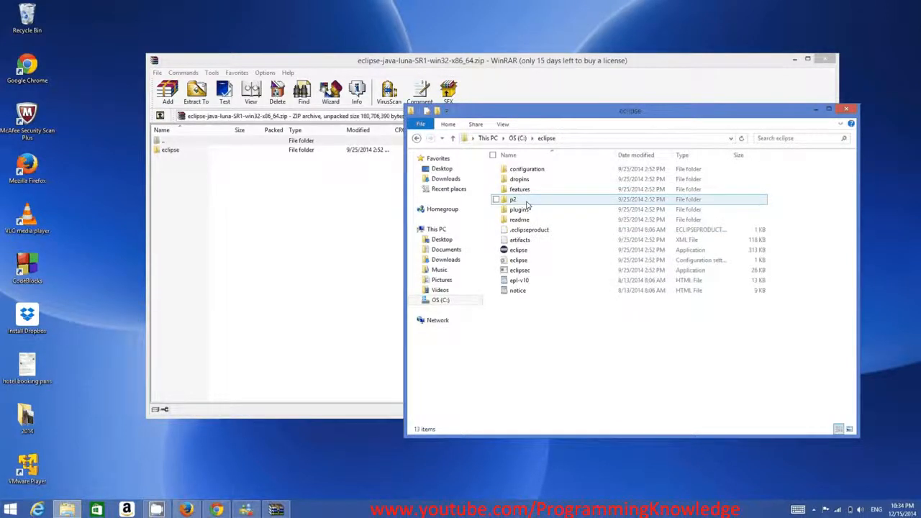
left_click_drag(816, 366, 496, 167)
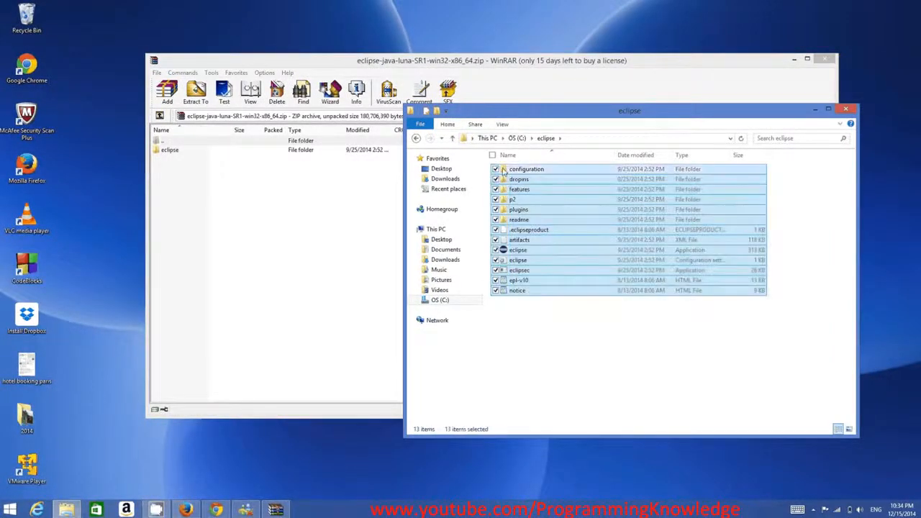
left_click(647, 339)
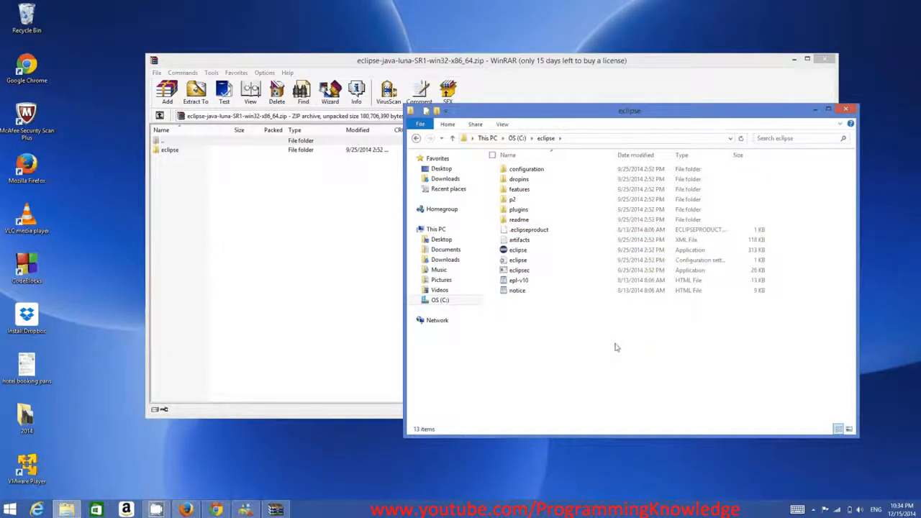
Step: Create a shortcut to the eclipse application and move it to the desktop
right_click(519, 250)
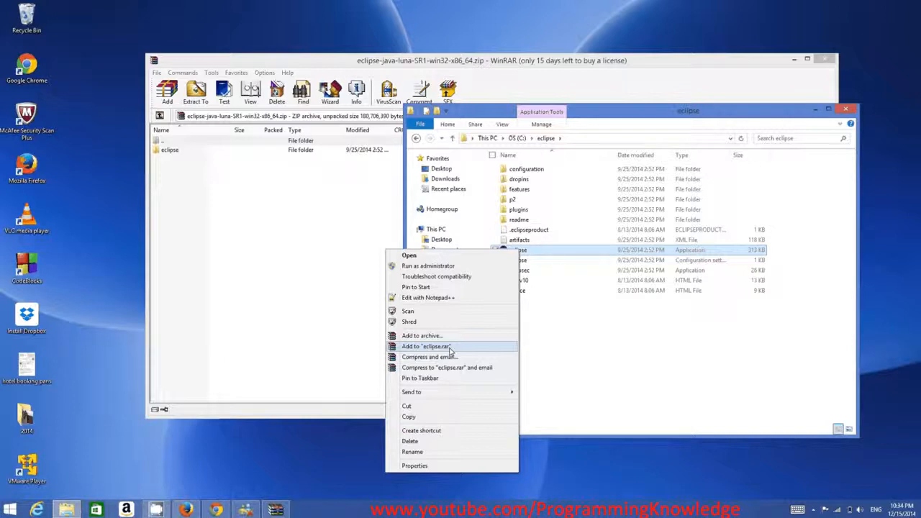
left_click(436, 430)
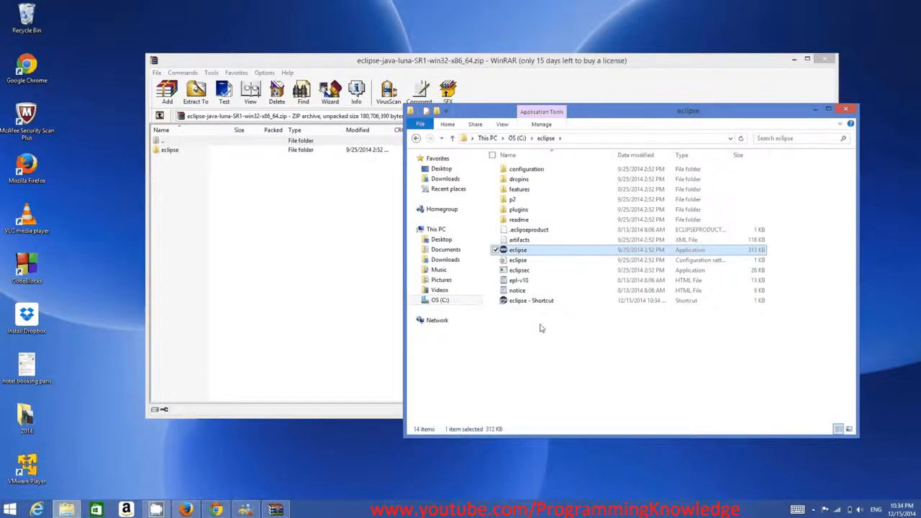
left_click_drag(432, 213, 86, 34)
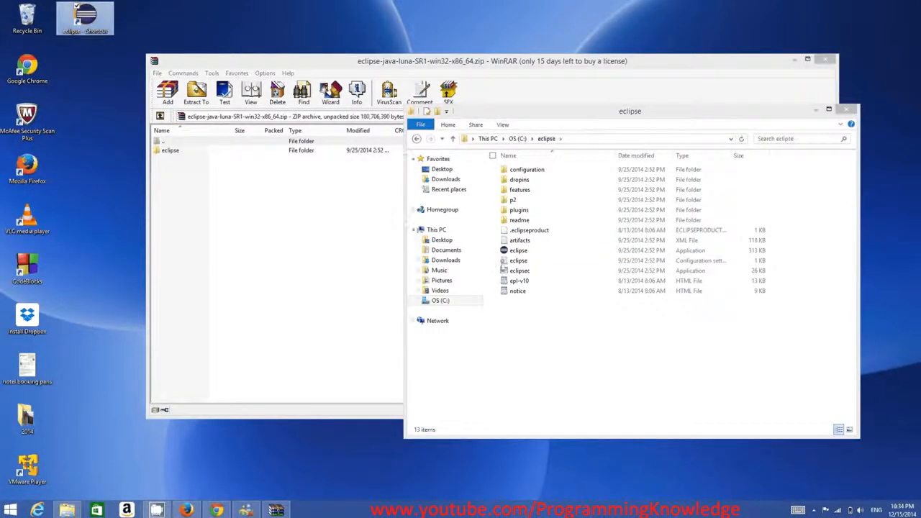
Step: Launch the eclipse application from C:\eclipse and close the WinRAR window
left_click(502, 251)
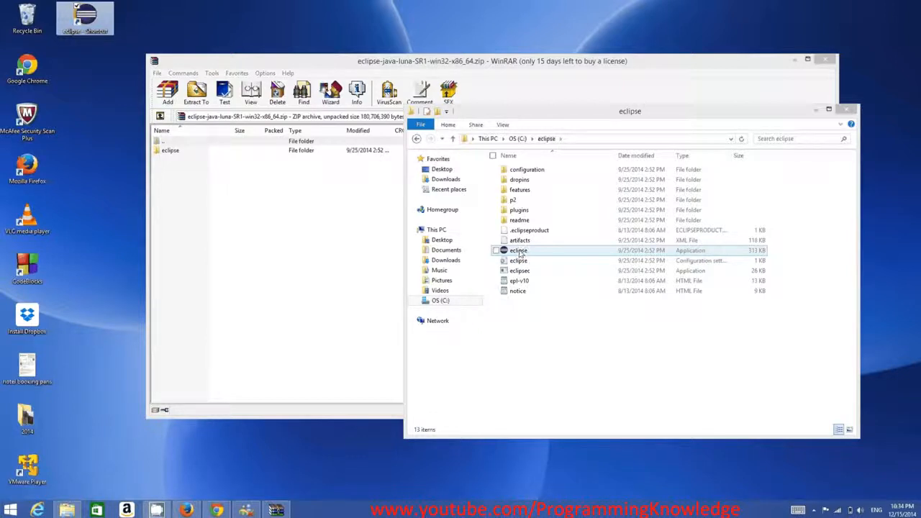
double_click(518, 251)
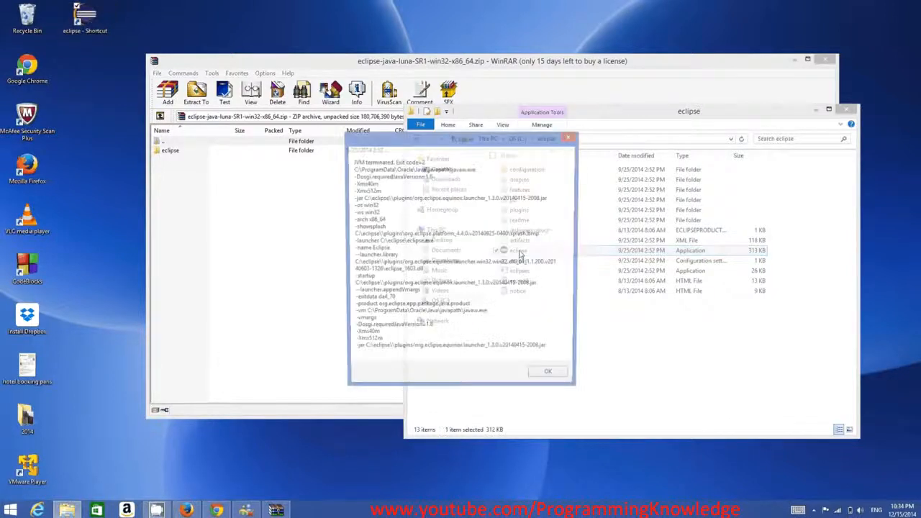
left_click(823, 62)
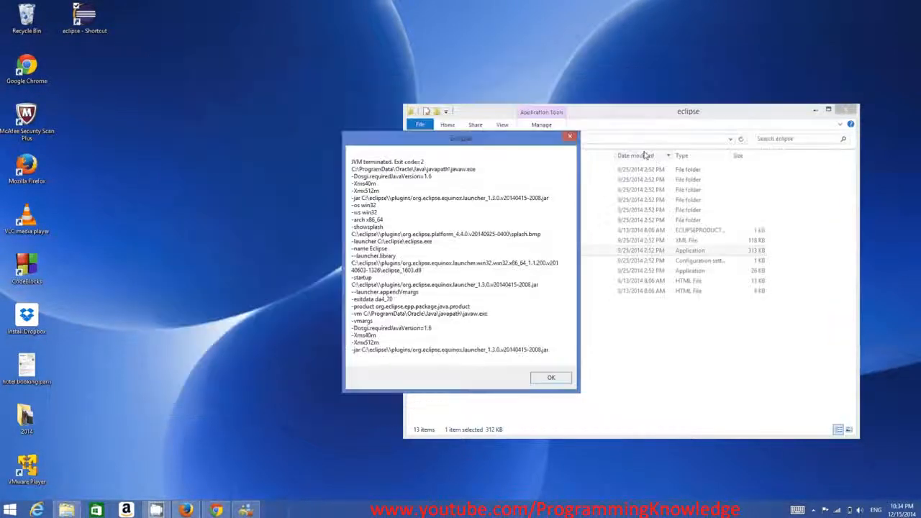
Step: Place the Eclipse error message beside File Explorer, go up to the C: drive root, and examine the javaw.exe path in the message
left_click_drag(488, 141, 521, 131)
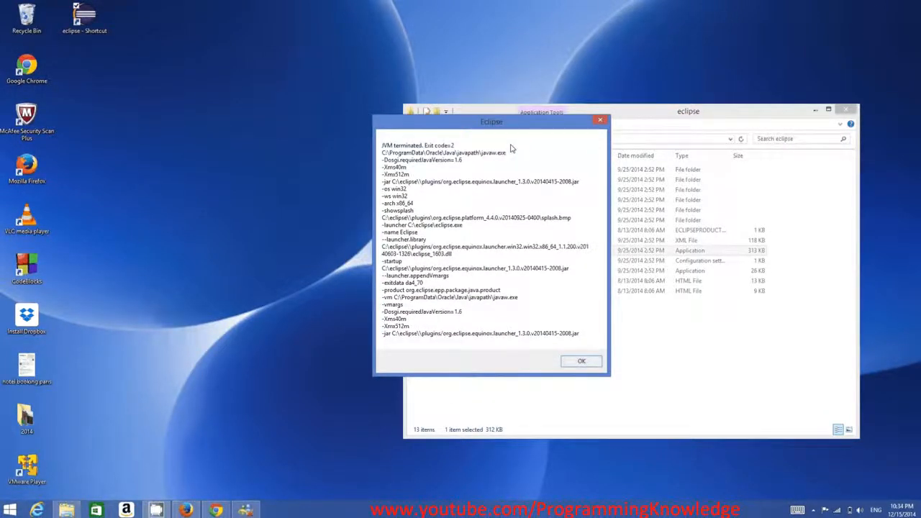
left_click_drag(480, 126, 487, 129)
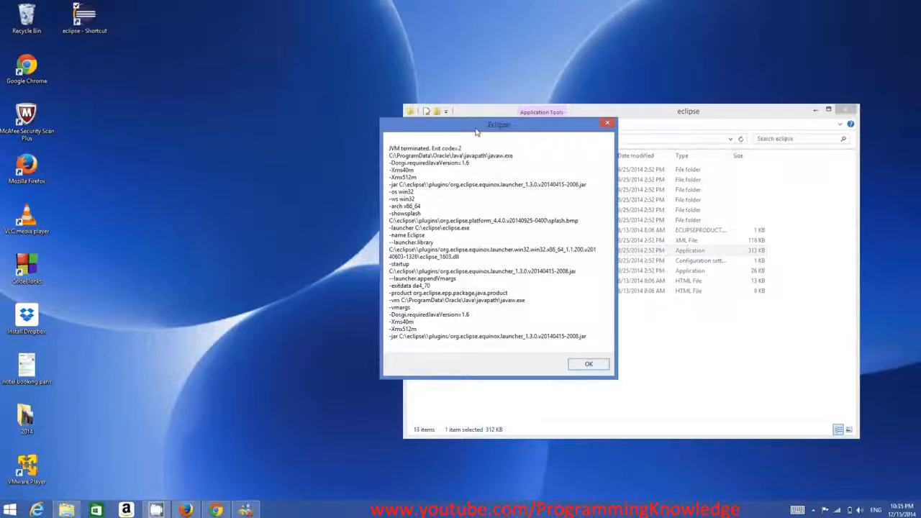
left_click_drag(475, 132, 264, 143)
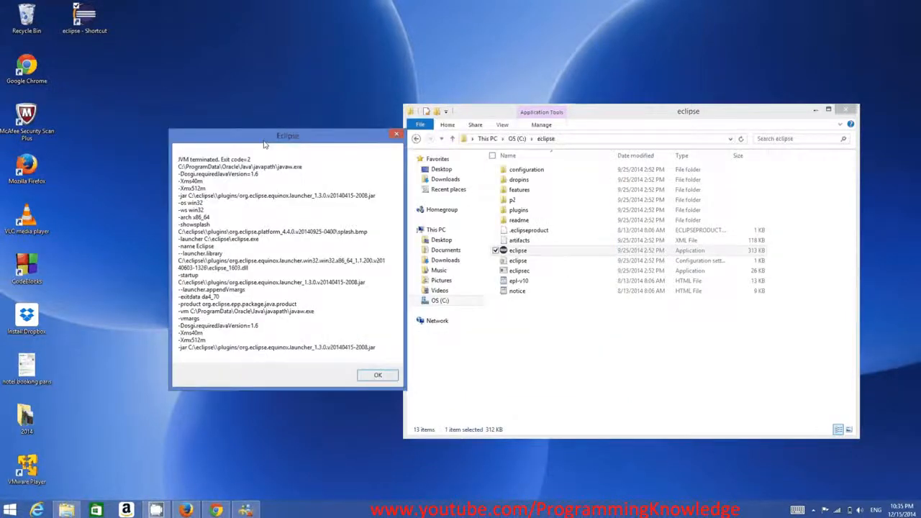
left_click(517, 138)
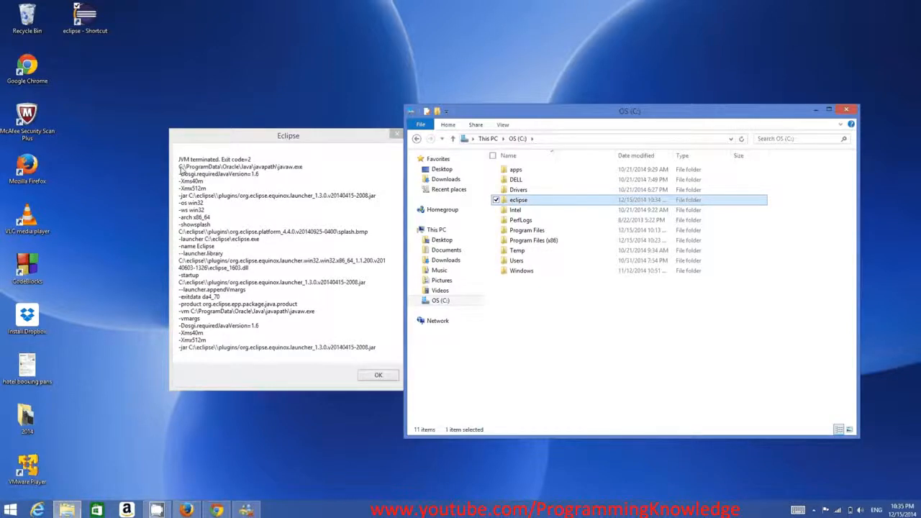
left_click(181, 172)
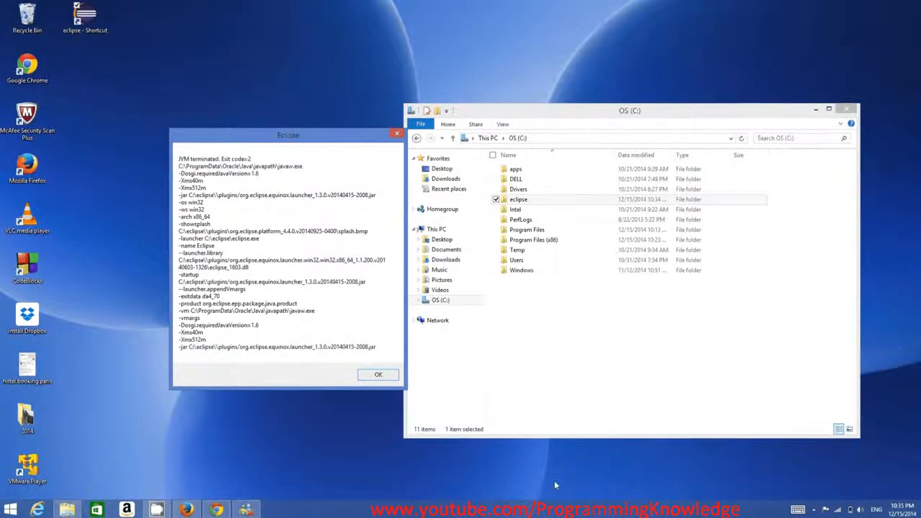
Step: Find and open WordPad, and write the path C:\ProgramData\Oracle\Java\javapath in the blank document
mouse_move(919, 517)
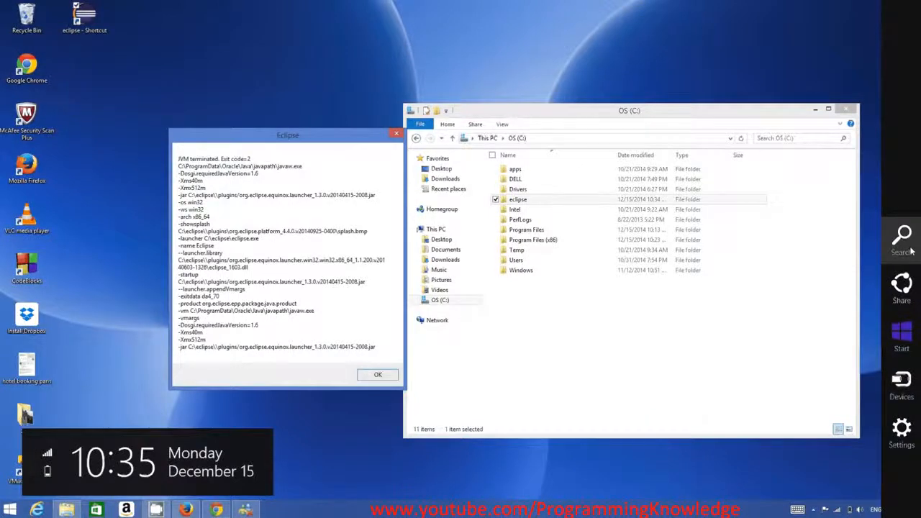
left_click(912, 252)
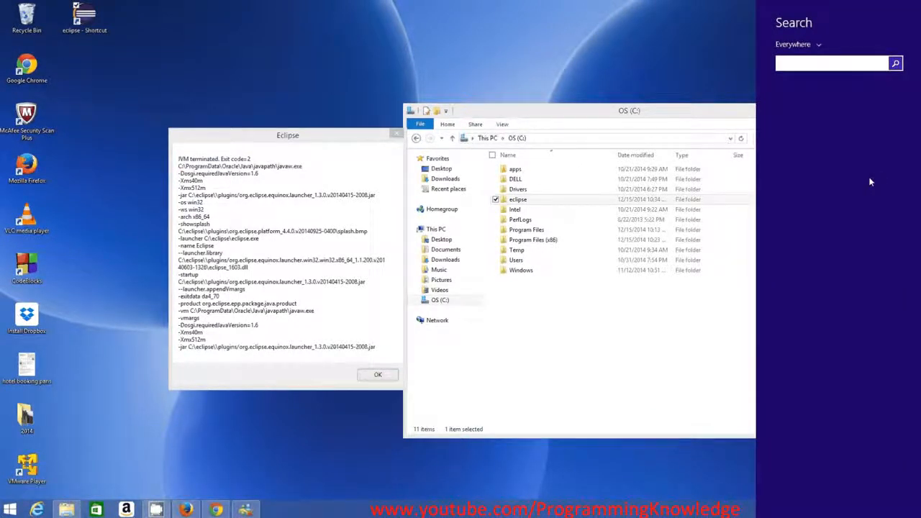
type("wordPad")
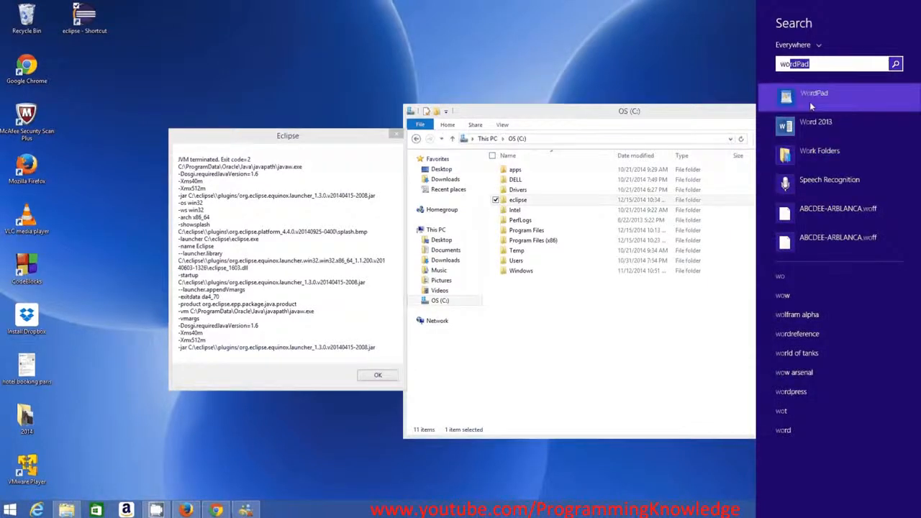
left_click(810, 101)
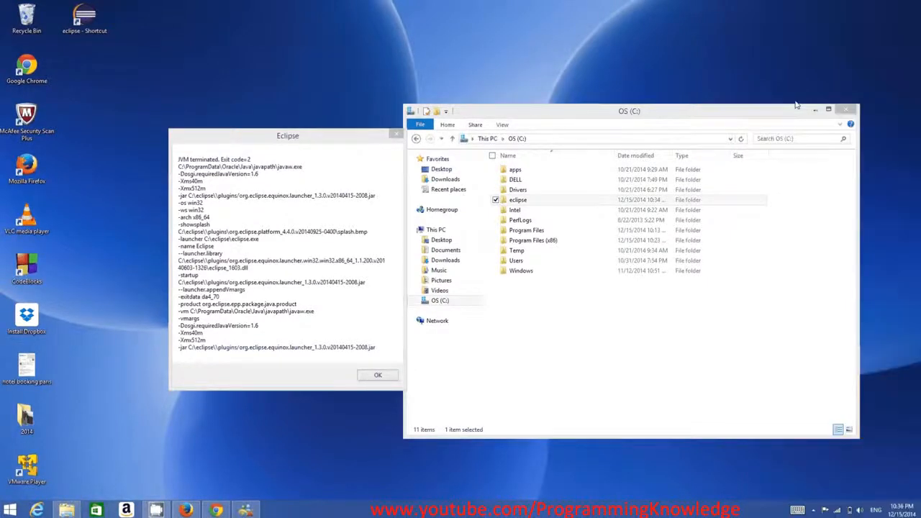
type("C:\\ProgramData\\Oracle\\Java\\javapath")
scroll(424, 201, "up", 5, "ctrl")
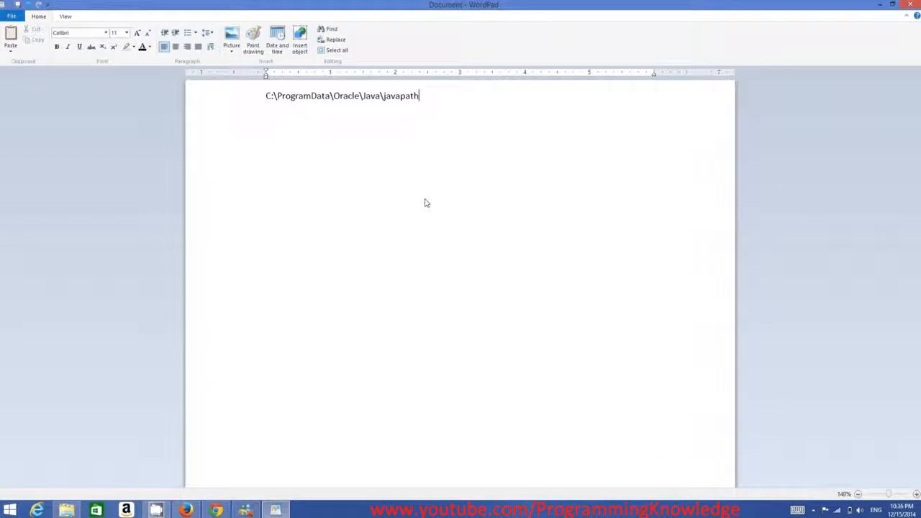
scroll(280, 223, "up", 6, "ctrl")
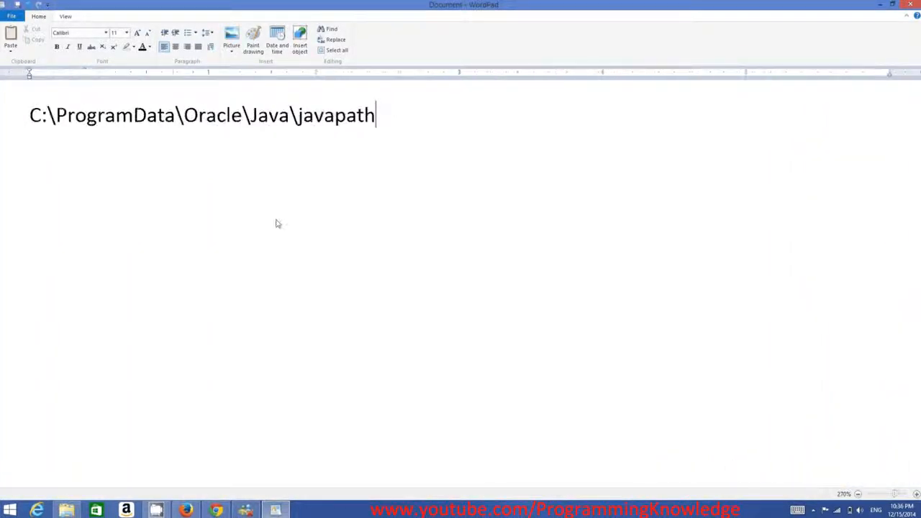
scroll(281, 223, "up", 1, "ctrl")
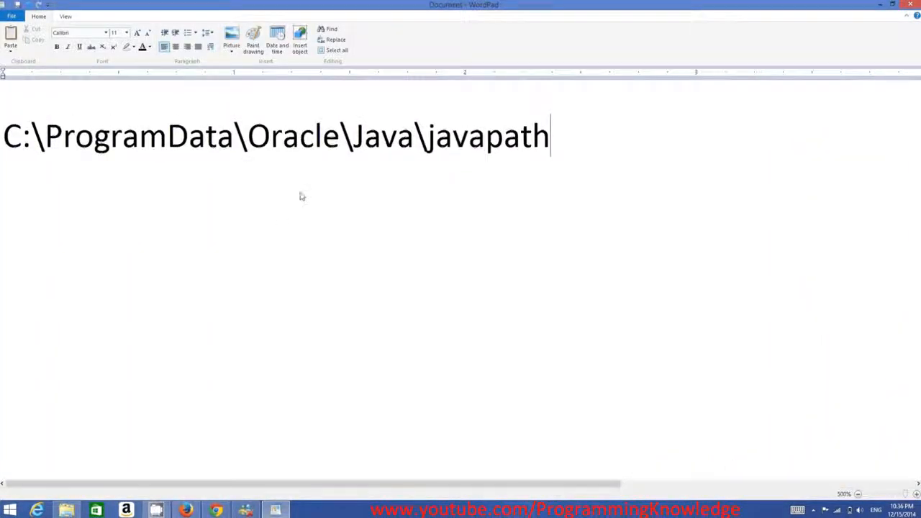
Step: Copy the full C:\ProgramData\Oracle\Java\javapath path from the WordPad document
left_click_drag(5, 141, 234, 140)
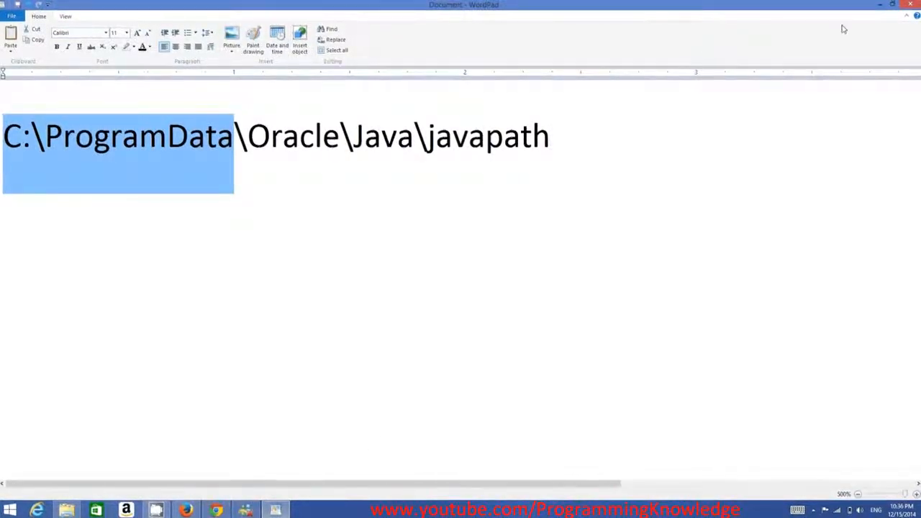
left_click(880, 4)
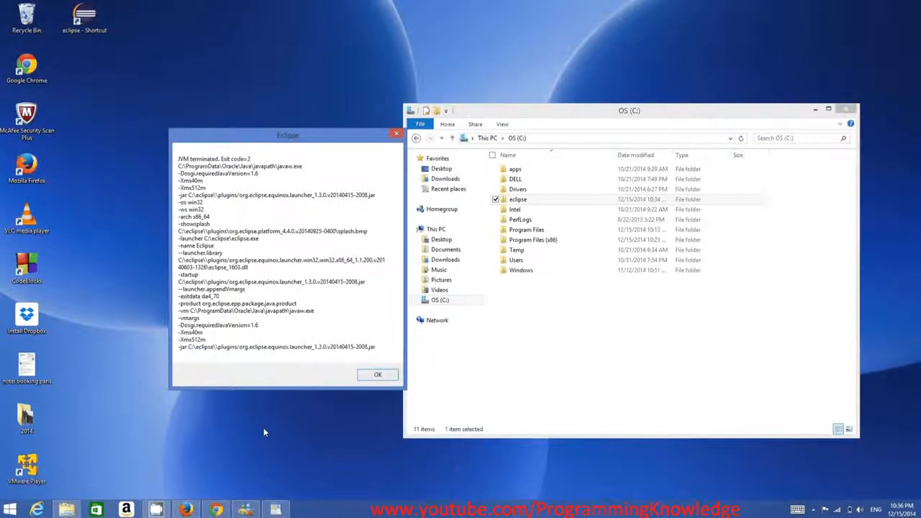
left_click(275, 509)
left_click(567, 142)
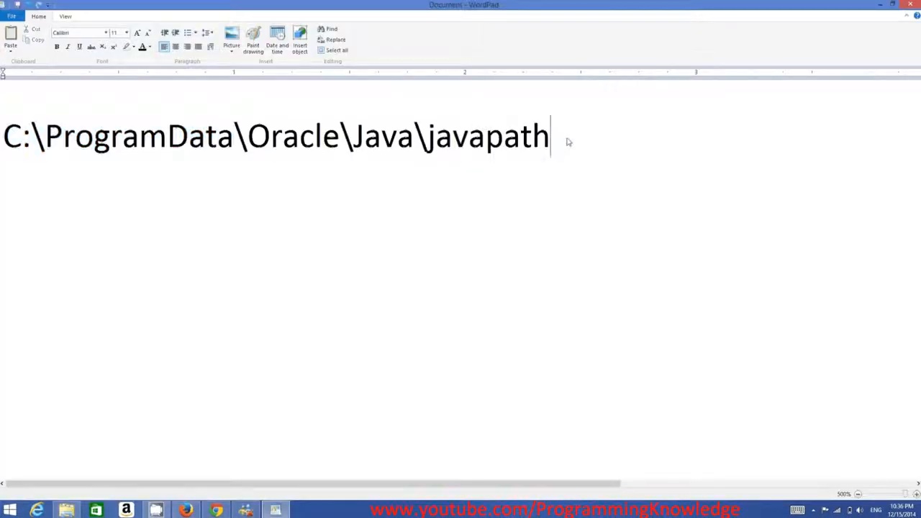
left_click_drag(44, 146, 20, 158)
key("ctrl+c")
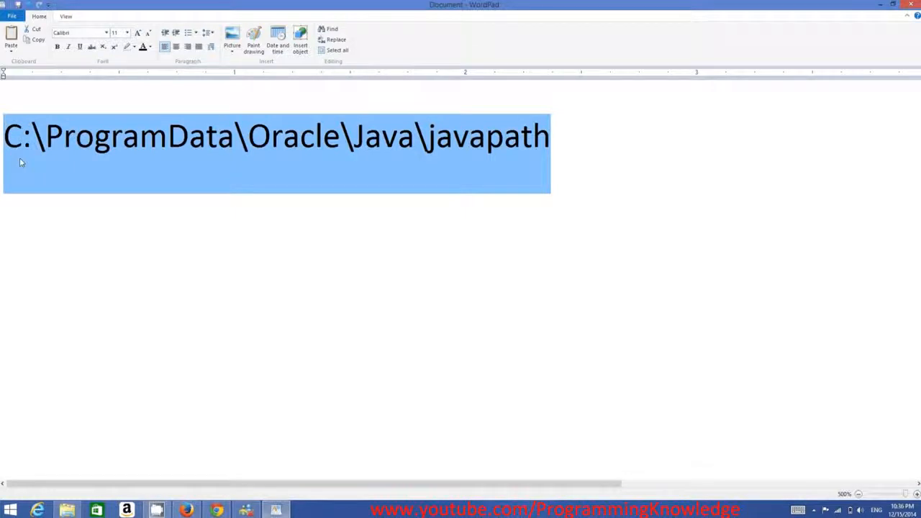
Step: Switch to File Explorer, go to the copied path C:\ProgramData\Oracle\Java\javapath, and look over the java files inside
left_click(67, 509)
left_click(584, 139)
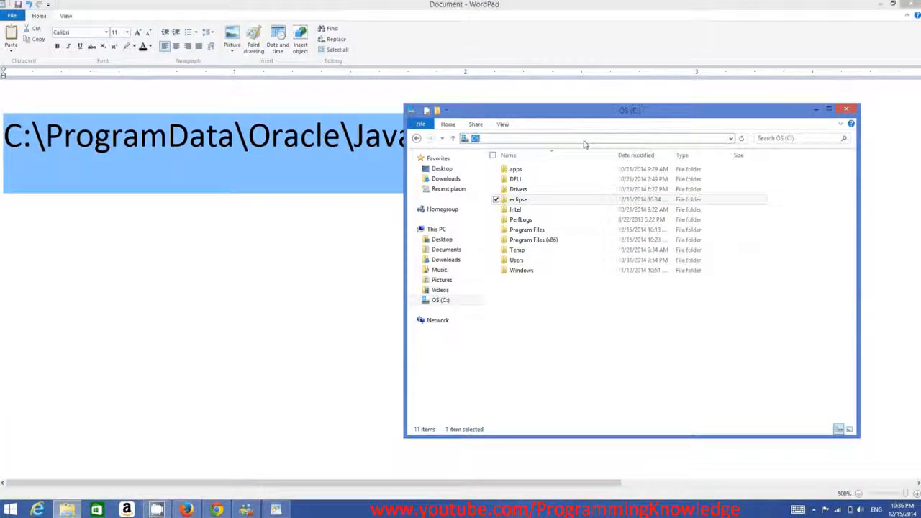
key("ctrl+v")
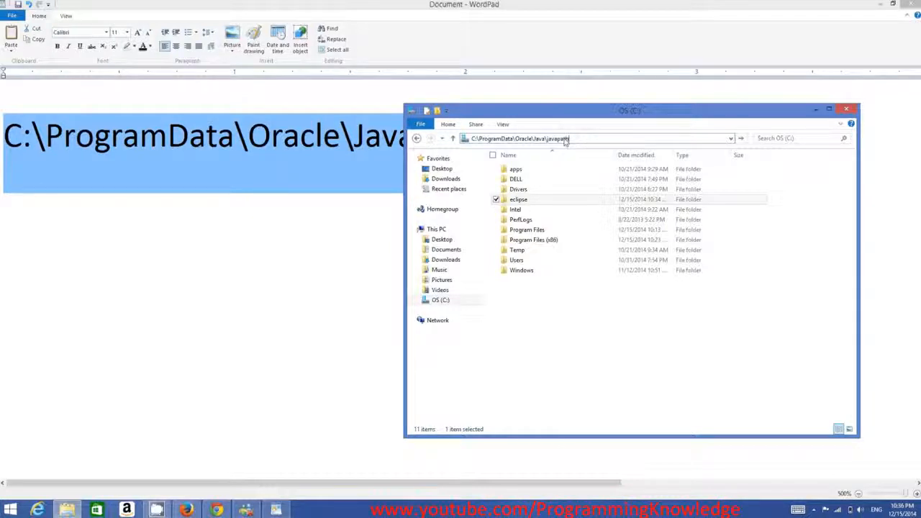
key("Return")
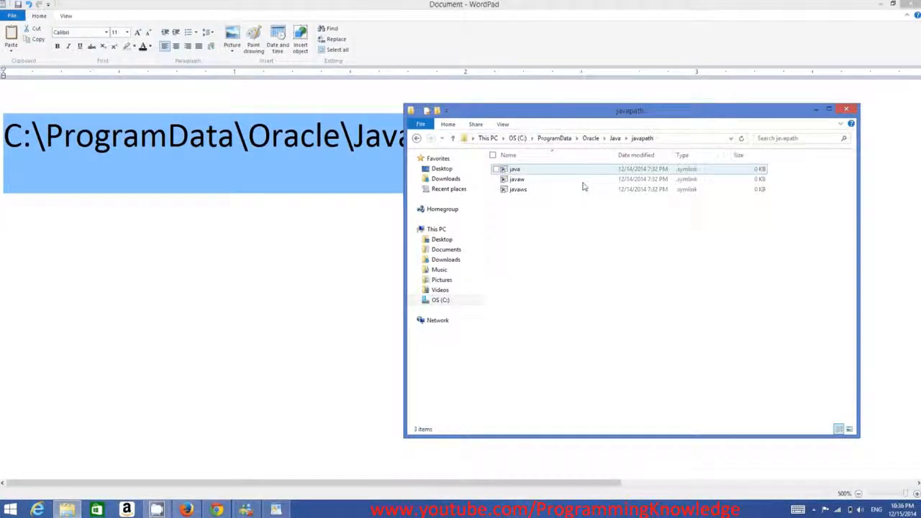
left_click_drag(806, 294, 508, 171)
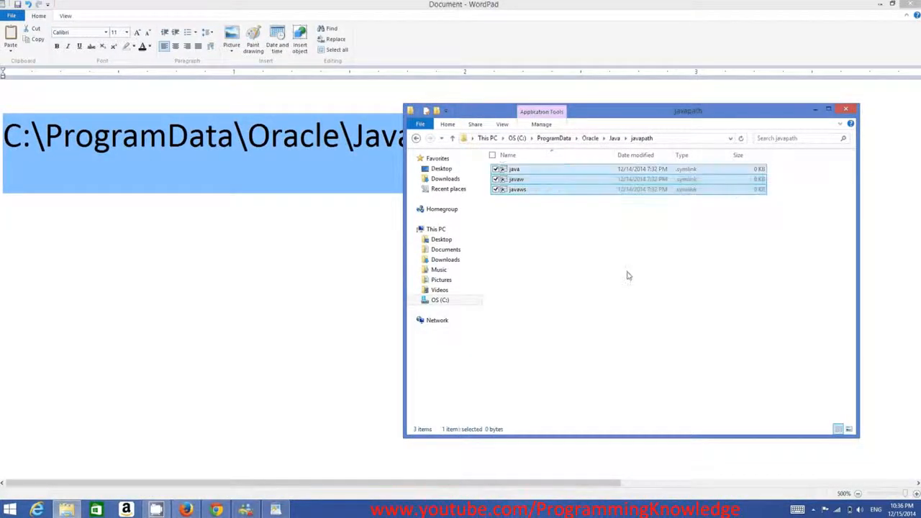
left_click(628, 274)
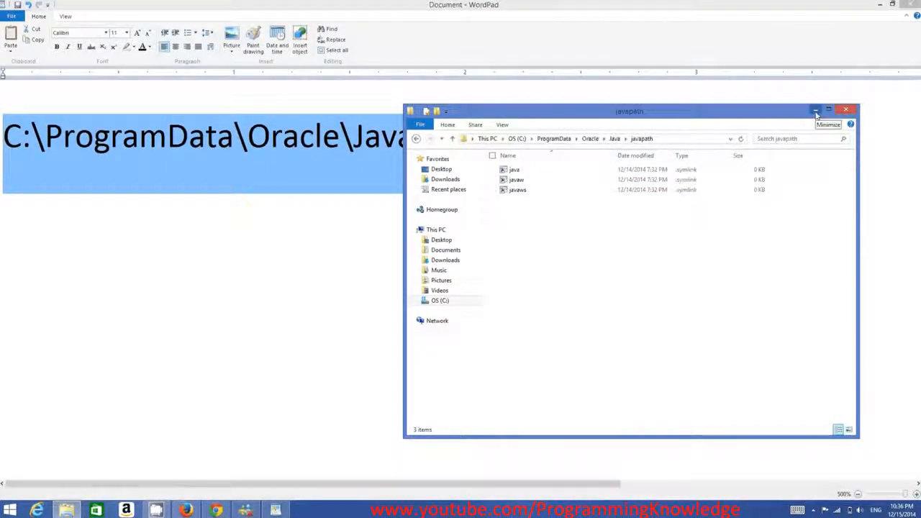
Step: Minimize File Explorer and WordPad, search the computer for the System settings, and open the System window
left_click(816, 110)
left_click(879, 5)
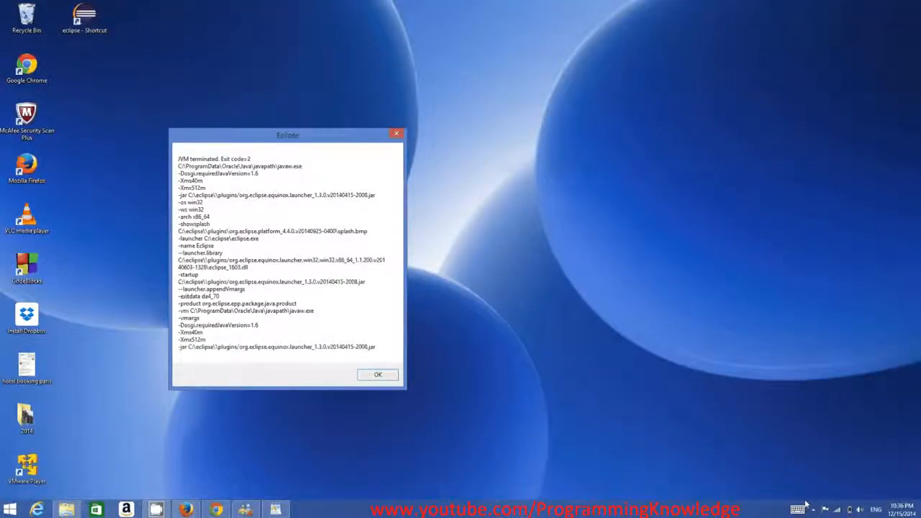
left_click(882, 188)
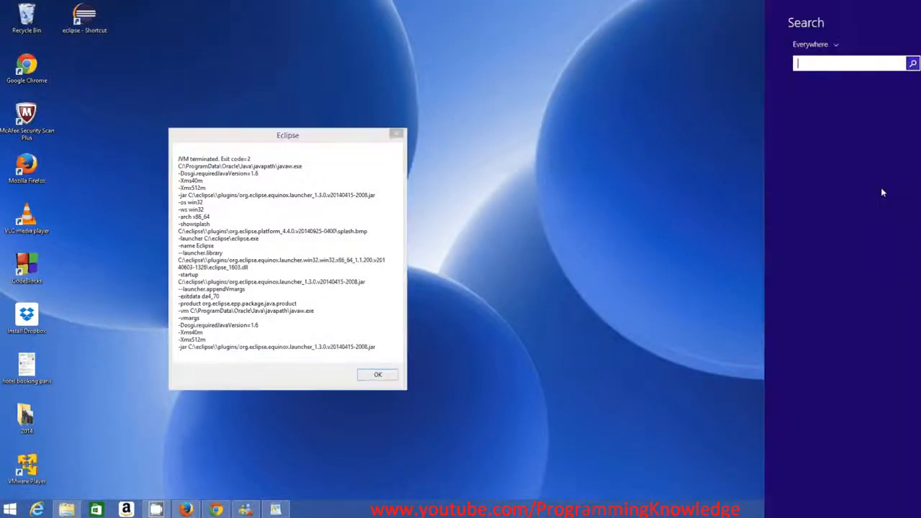
type("s")
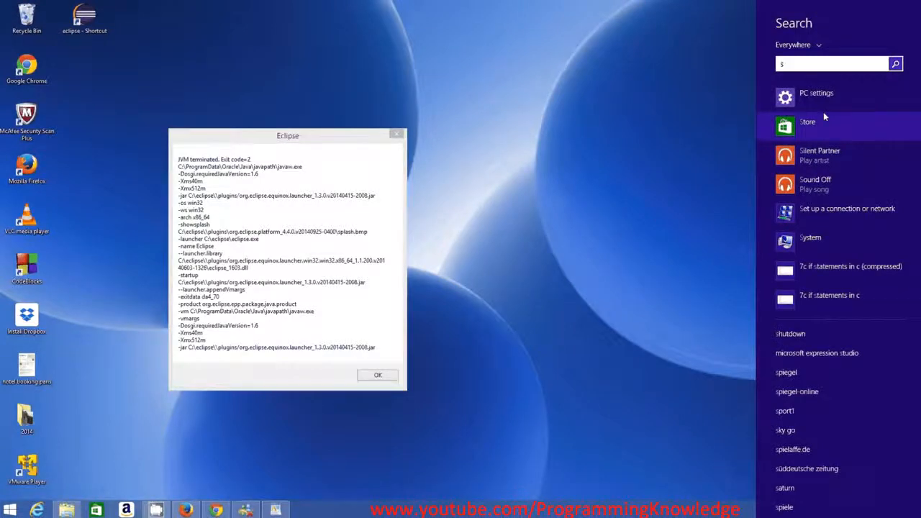
left_click(817, 104)
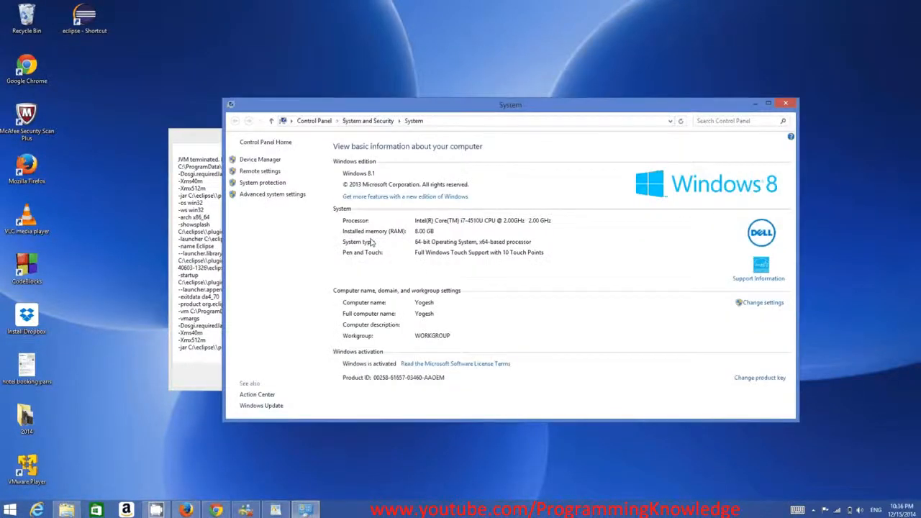
Step: Open the environment variables from the advanced system settings and move that dialog clear of System Properties
left_click(272, 195)
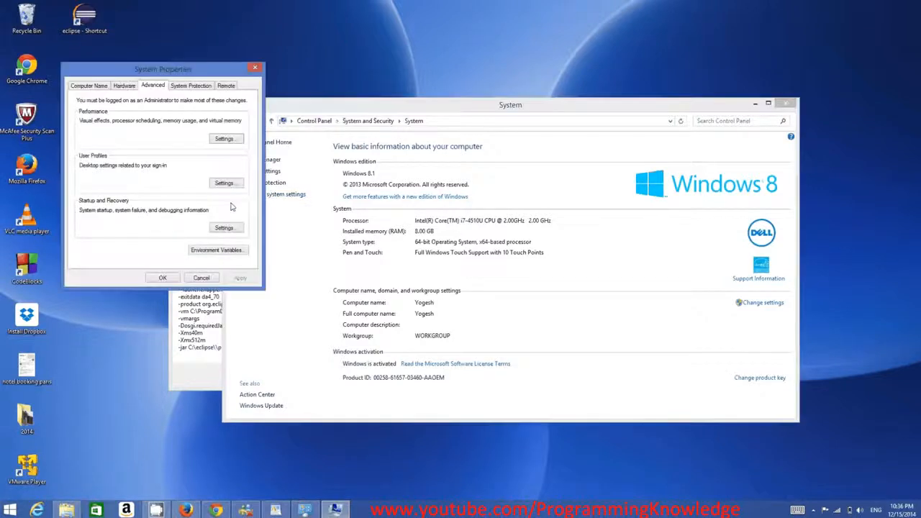
left_click(216, 251)
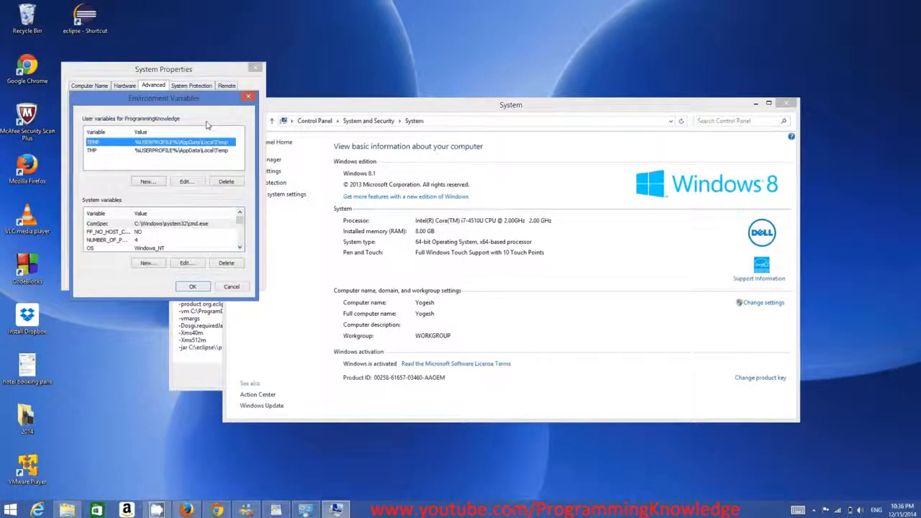
left_click_drag(281, 90, 408, 102)
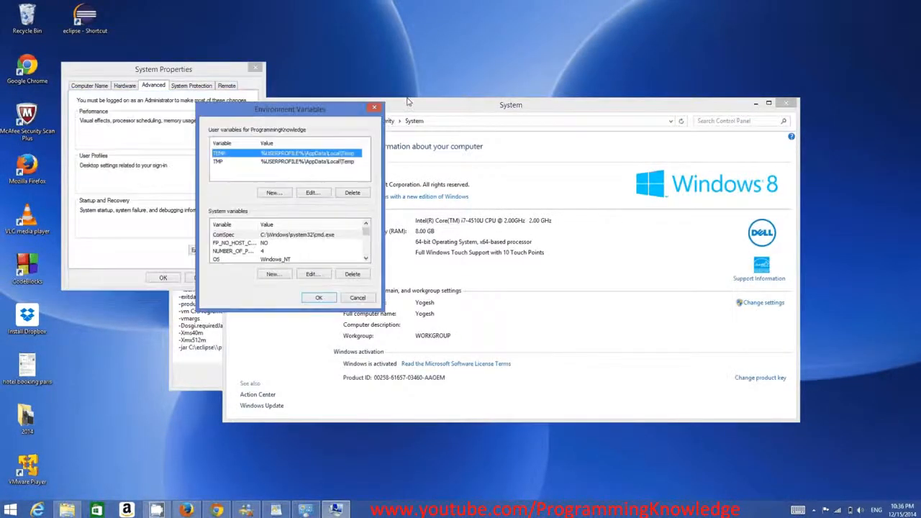
Step: Find the Path system variable, open it for editing, and look over its value from the beginning
left_click(365, 257)
left_click(365, 257)
left_click(297, 251)
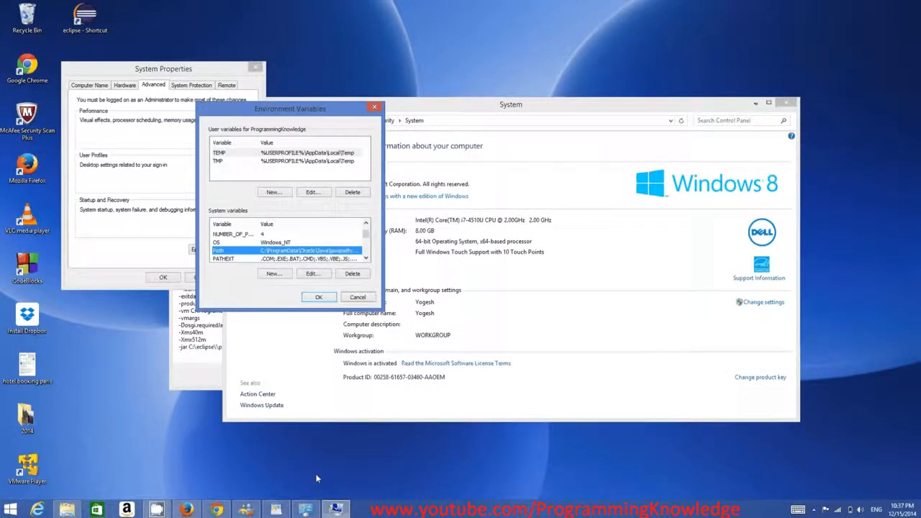
double_click(309, 251)
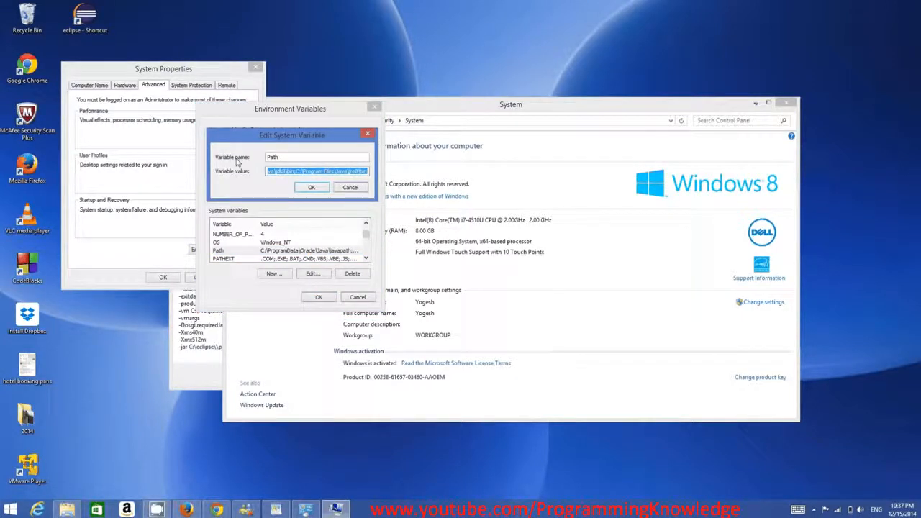
left_click_drag(299, 171, 242, 172)
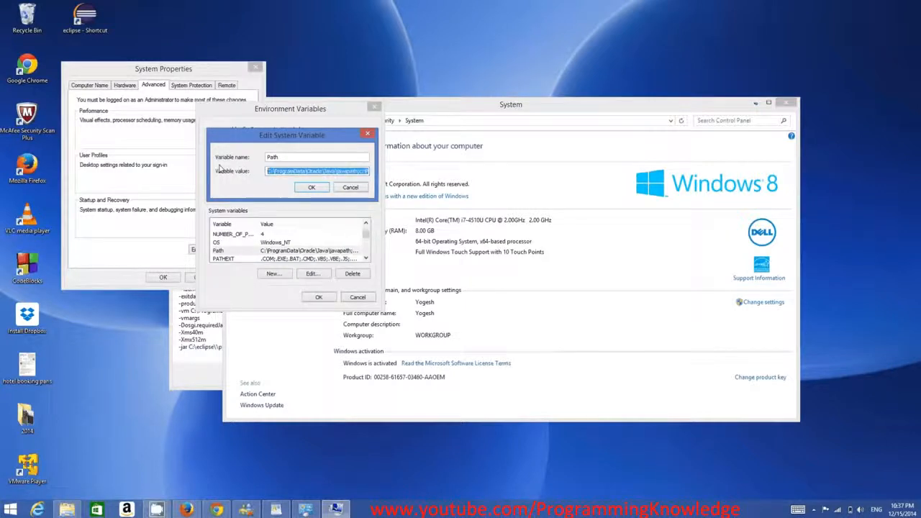
Step: Switch to WordPad and highlight the path C:\ProgramData\Oracle\Java\javapath for comparison with the Path value
left_click(277, 511)
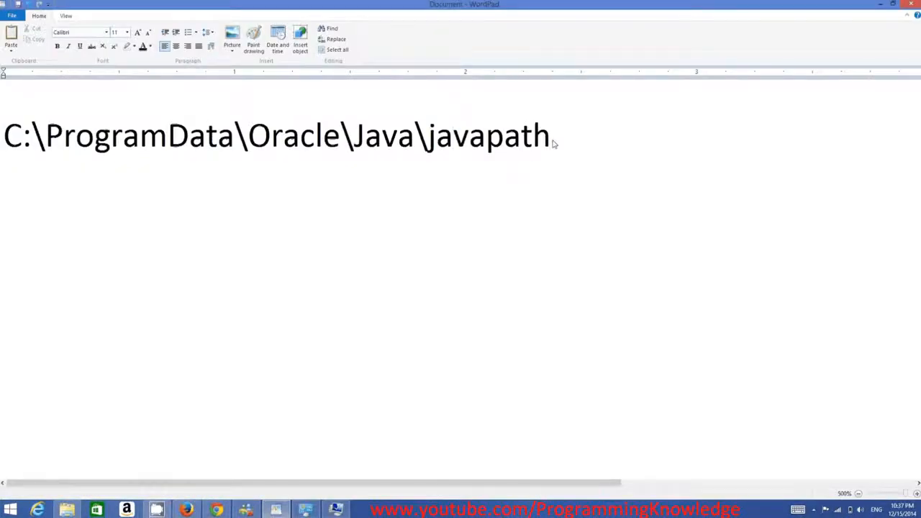
double_click(551, 138)
left_click_drag(478, 139, 54, 196)
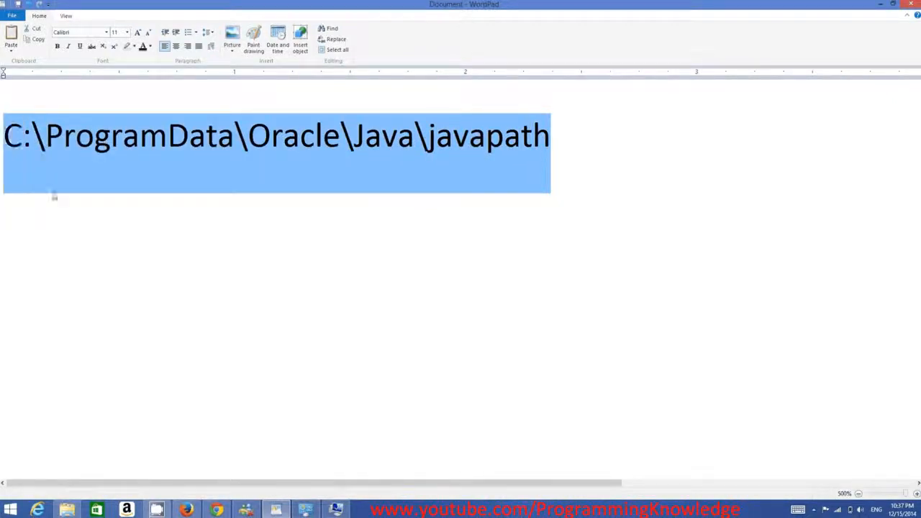
Step: Delete the C:\ProgramData\Oracle\Java\javapath; entry from the start of the Path system variable and confirm all the system dialogs
left_click(336, 509)
left_click(329, 172)
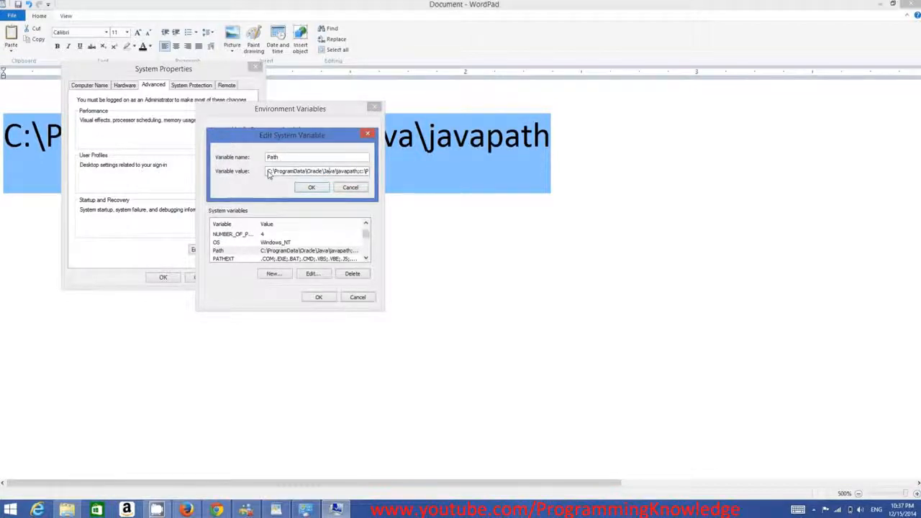
left_click_drag(268, 171, 363, 174)
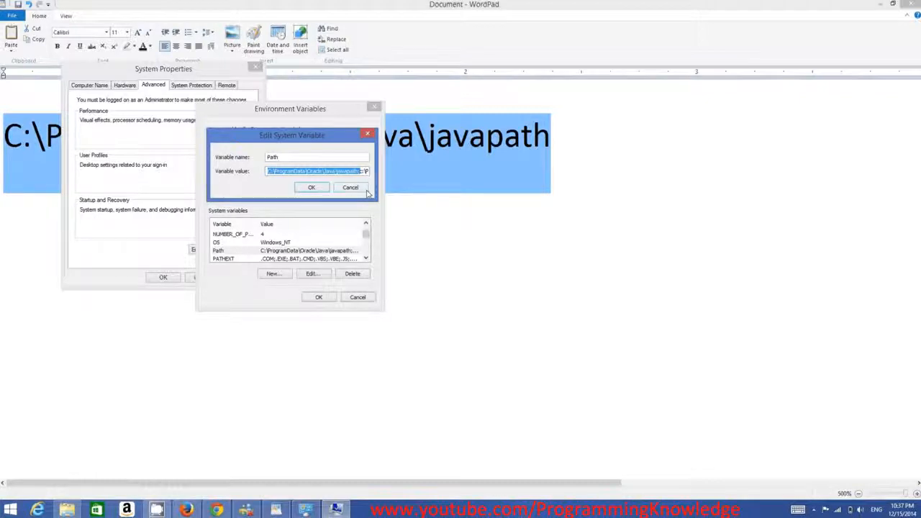
key("Delete")
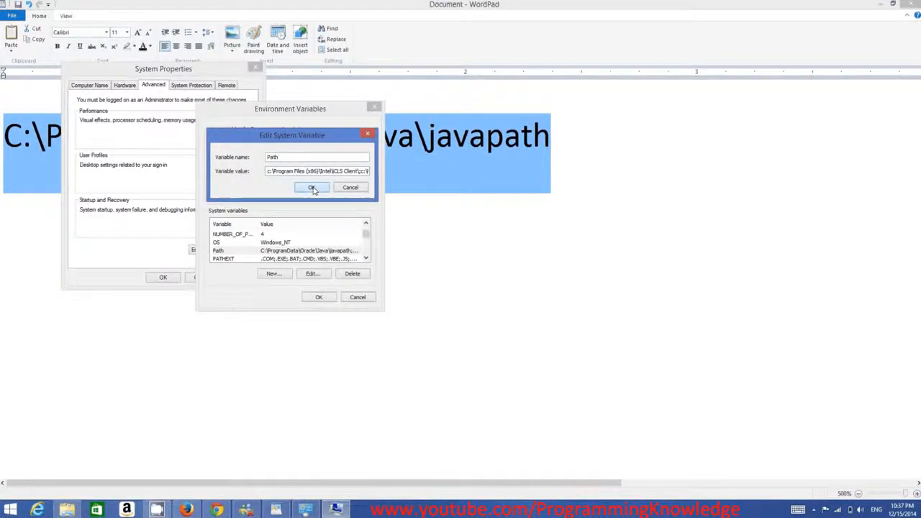
left_click(312, 188)
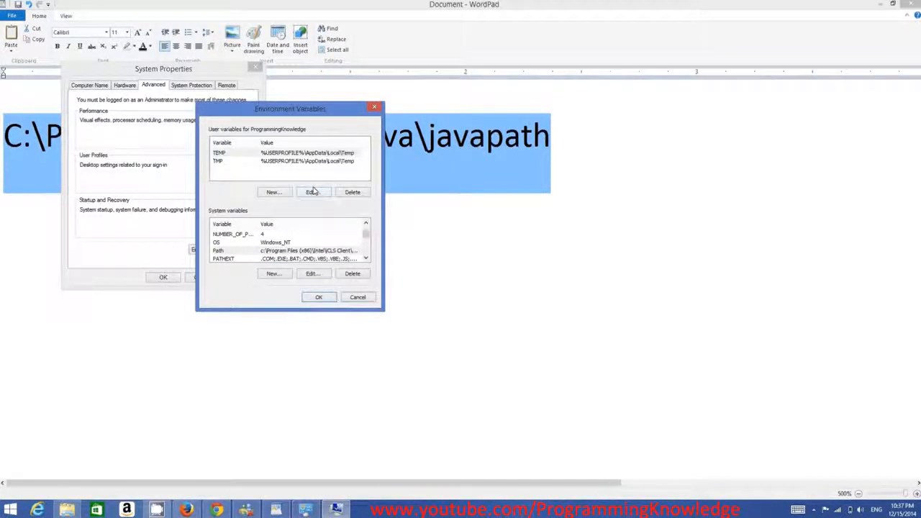
left_click(329, 300)
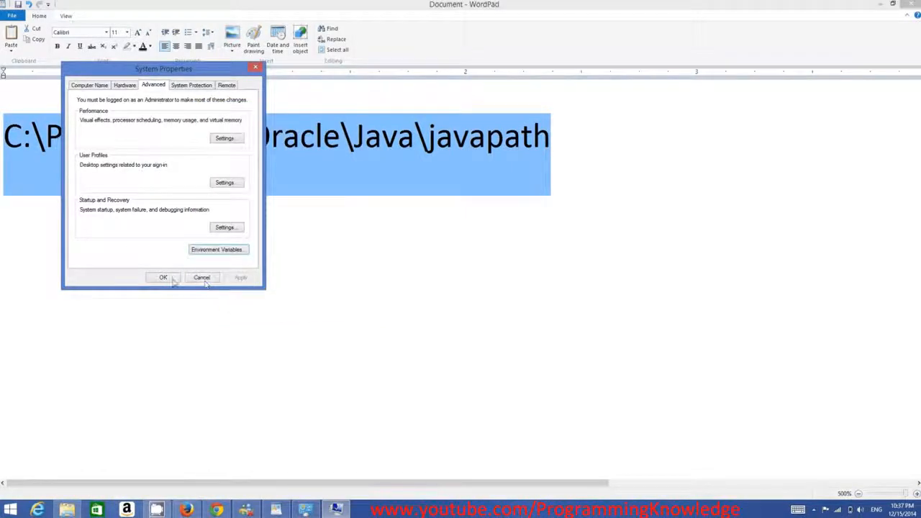
left_click(174, 280)
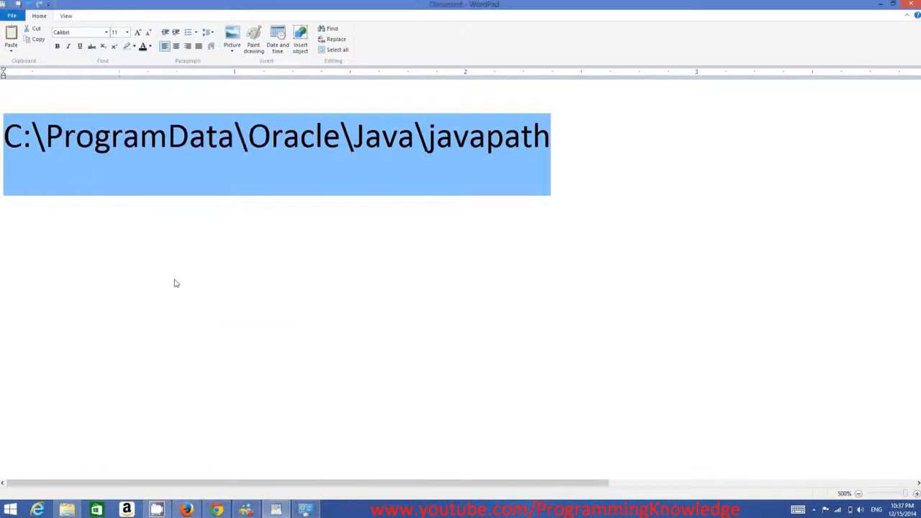
Step: Minimize WordPad, close the System window, and dismiss the Eclipse error message
left_click(881, 7)
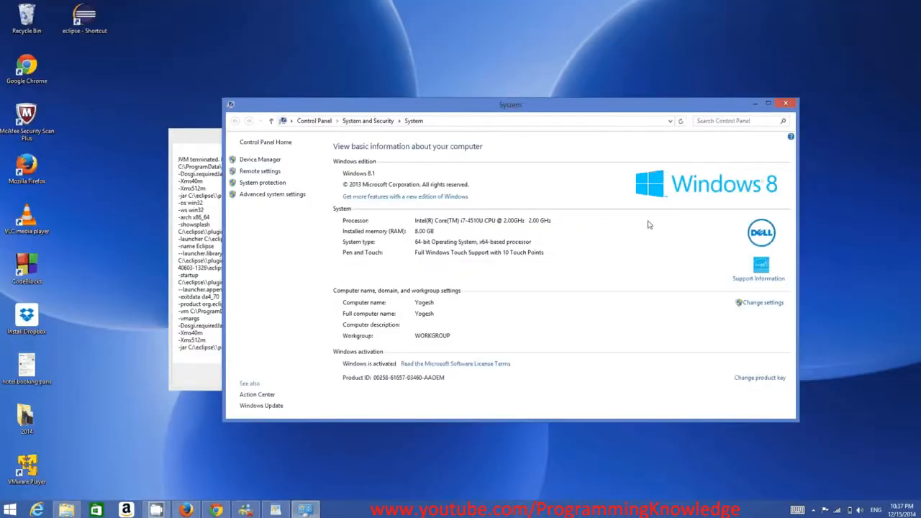
left_click(788, 106)
left_click(376, 376)
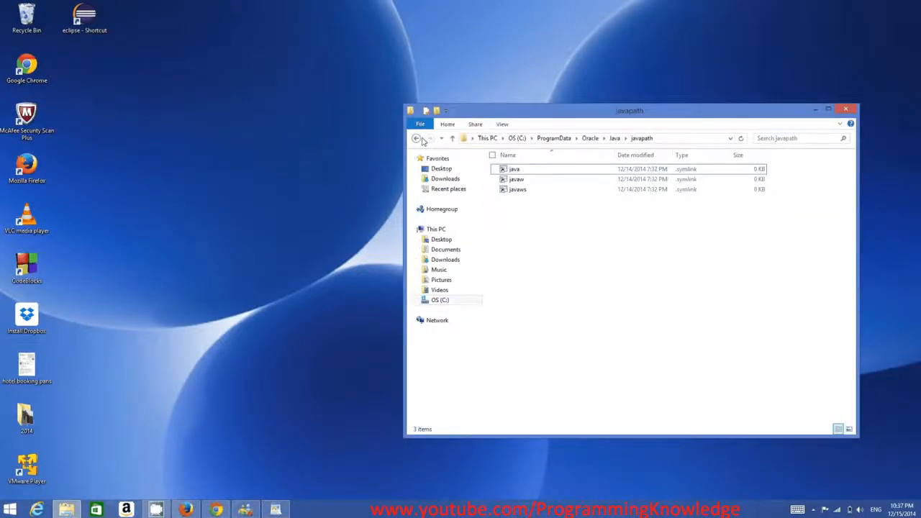
Step: Go back to the C: drive in File Explorer, enter the eclipse folder, and launch the eclipse application
left_click(417, 138)
double_click(529, 201)
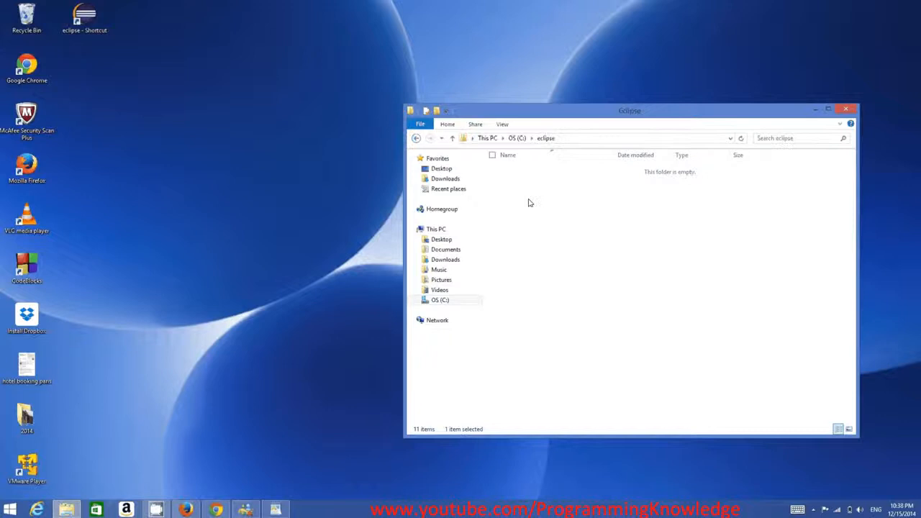
left_click(515, 254)
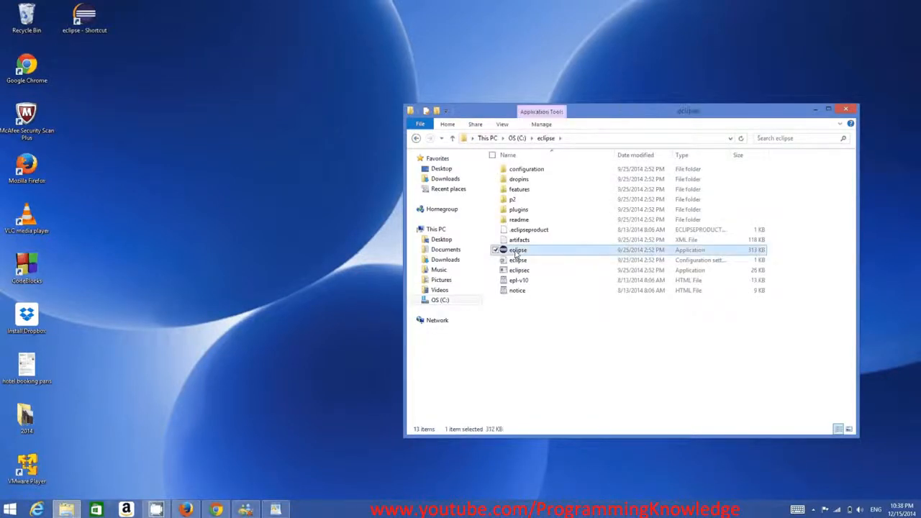
double_click(516, 254)
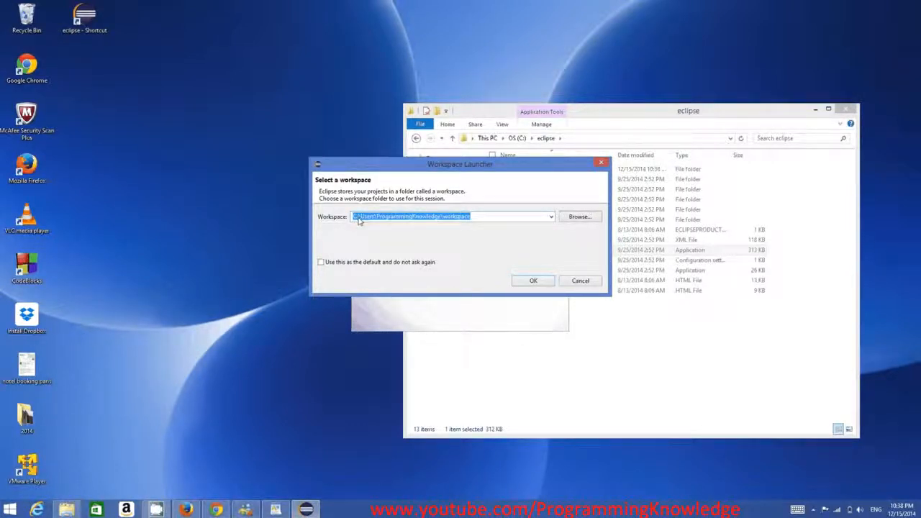
Step: Accept the default workspace folder, minimize File Explorer, and maximize the Eclipse window
double_click(395, 219)
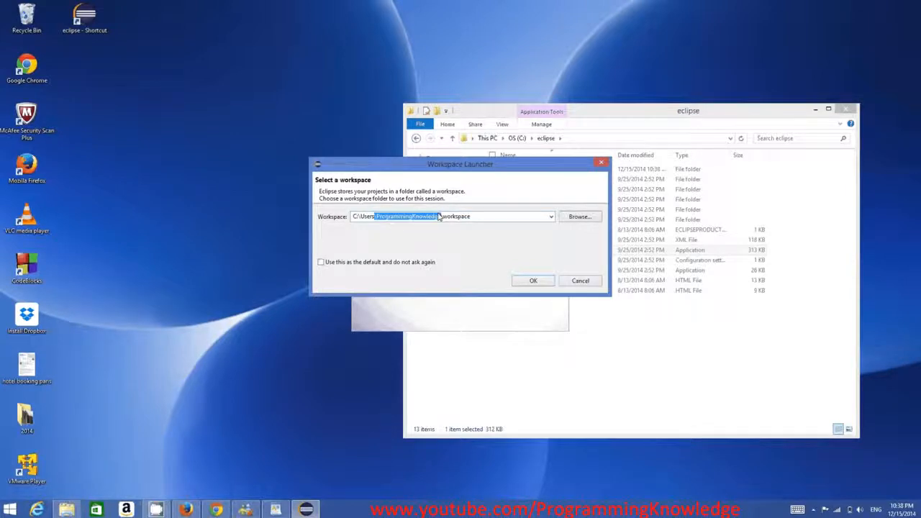
left_click(457, 220)
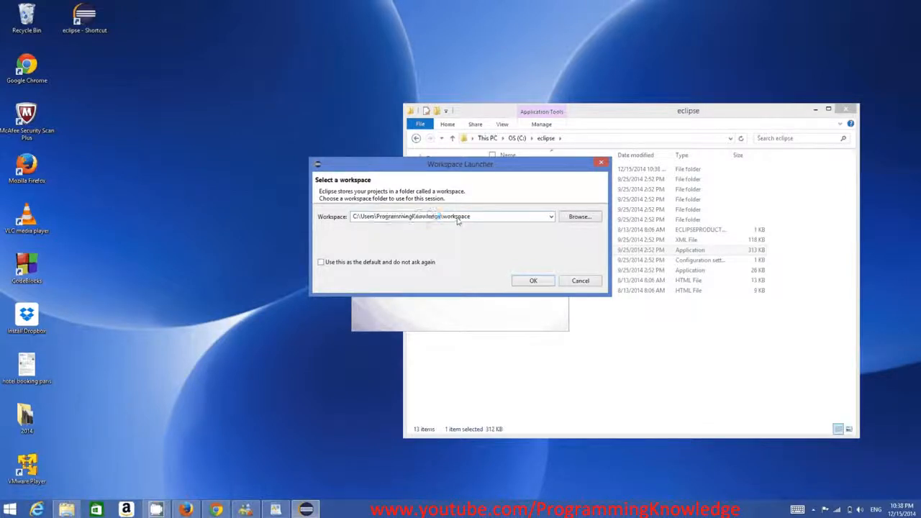
double_click(456, 219)
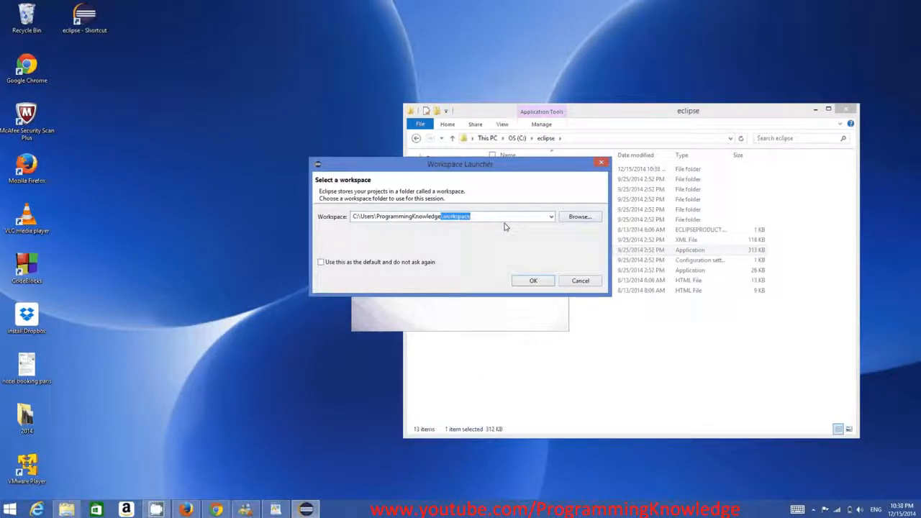
left_click(532, 282)
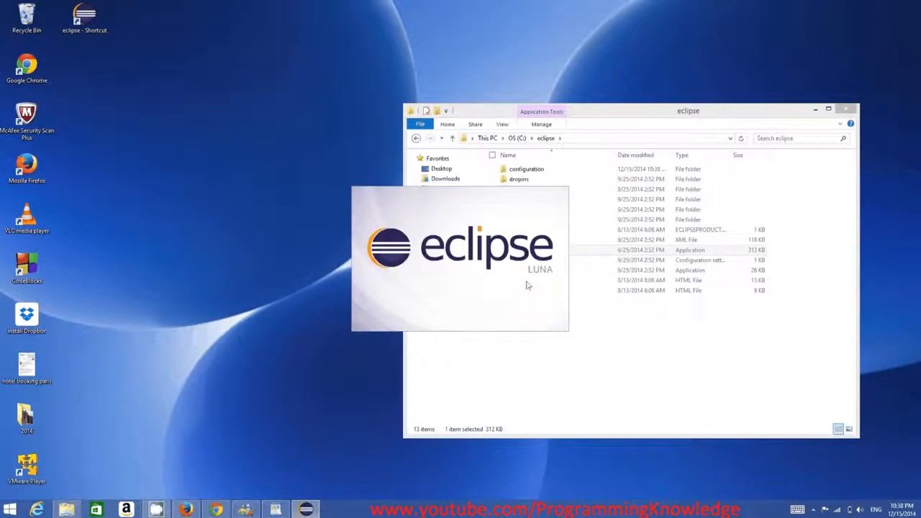
left_click(815, 110)
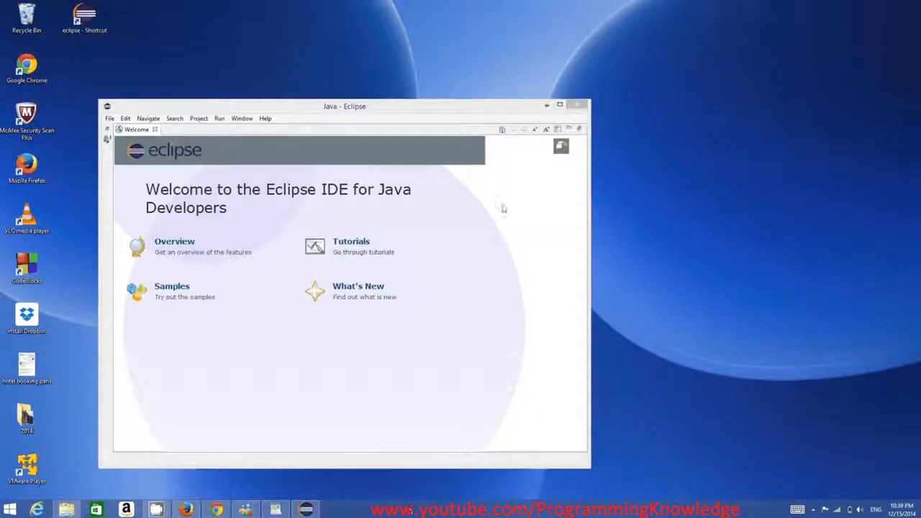
left_click(560, 107)
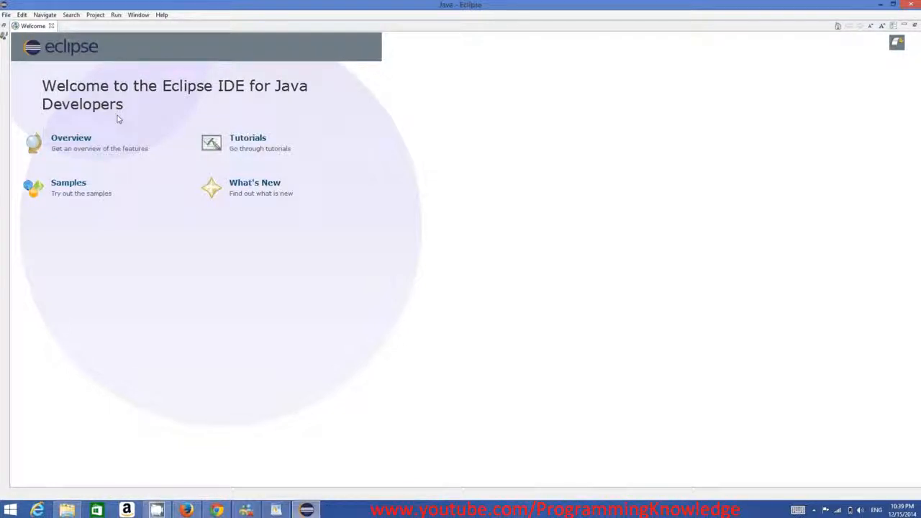
Step: Start a new Java project and name it MyFirstProject
left_click(249, 141)
left_click(6, 15)
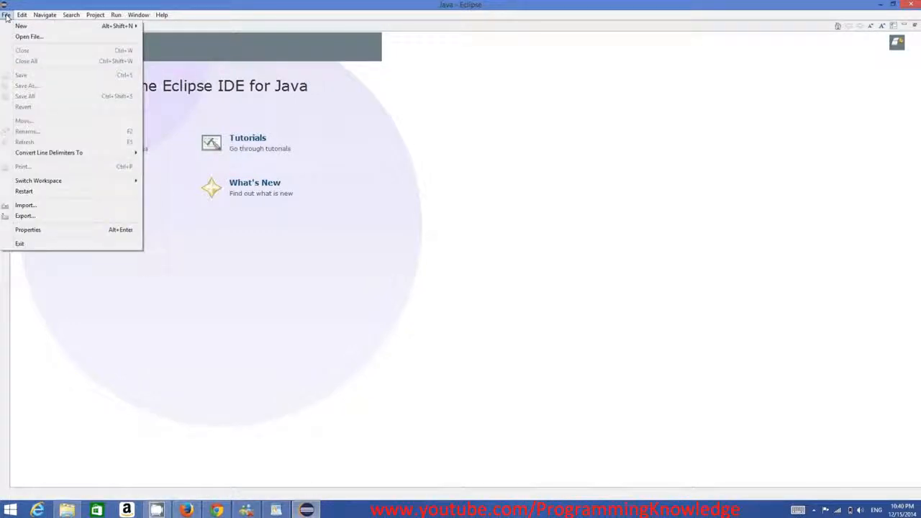
mouse_move(90, 27)
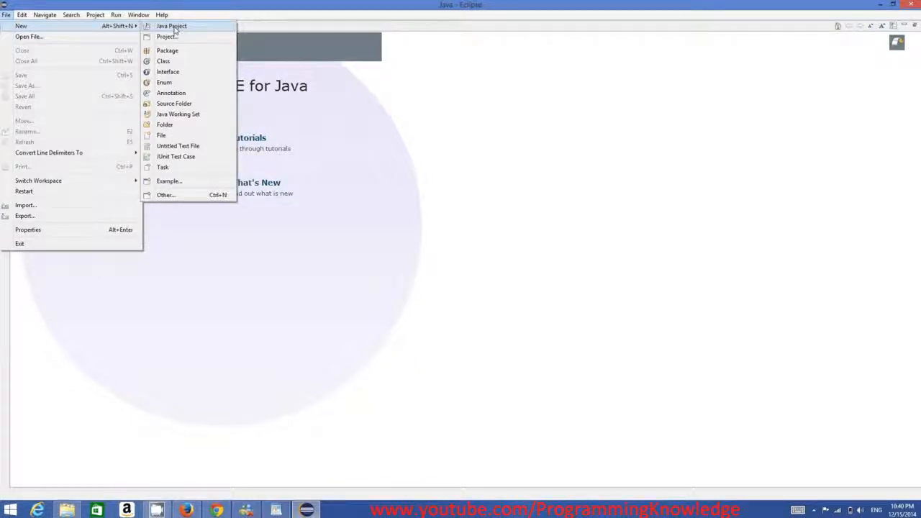
left_click(177, 27)
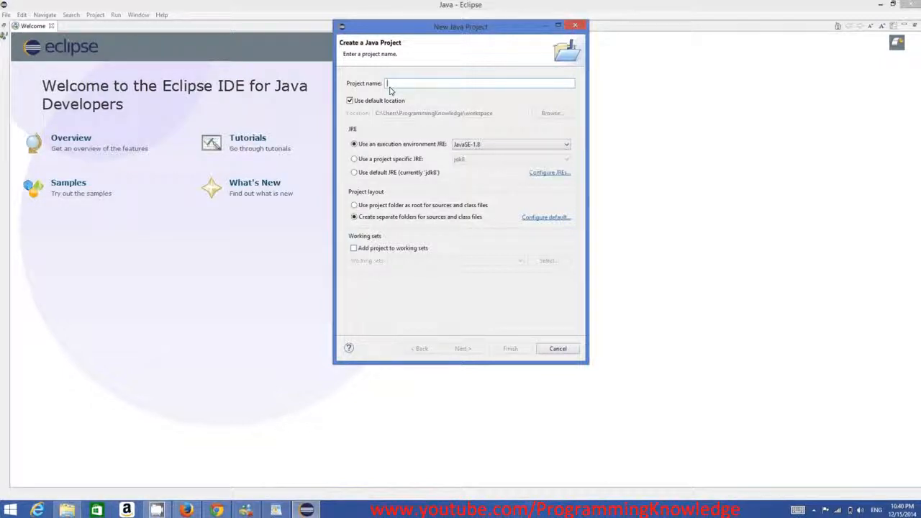
type("MyFirstProject")
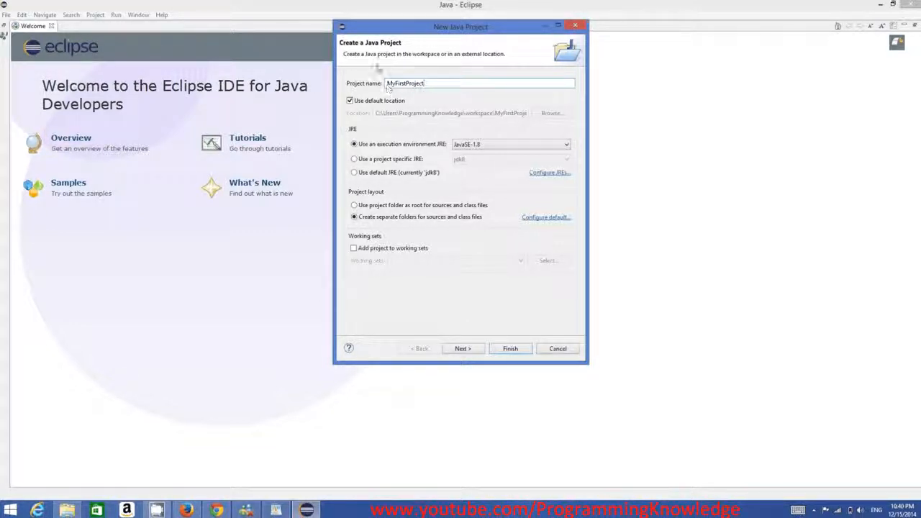
Step: Examine how the words and capital letters are put together in the project name MyFirstProject
left_click_drag(429, 84, 394, 84)
left_click(392, 86)
left_click(408, 85)
left_click_drag(387, 85, 397, 87)
left_click(395, 85)
left_click_drag(387, 84, 400, 87)
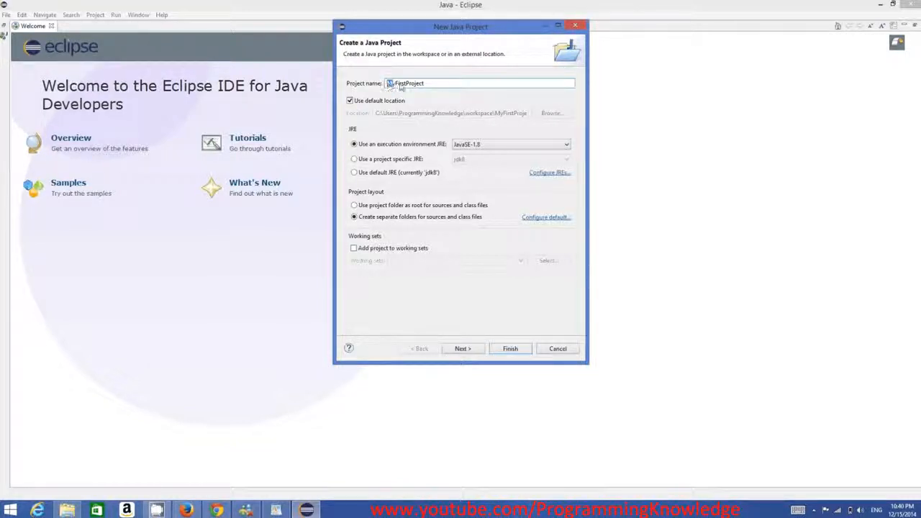
left_click(395, 85)
left_click_drag(432, 84, 389, 87)
left_click(431, 86)
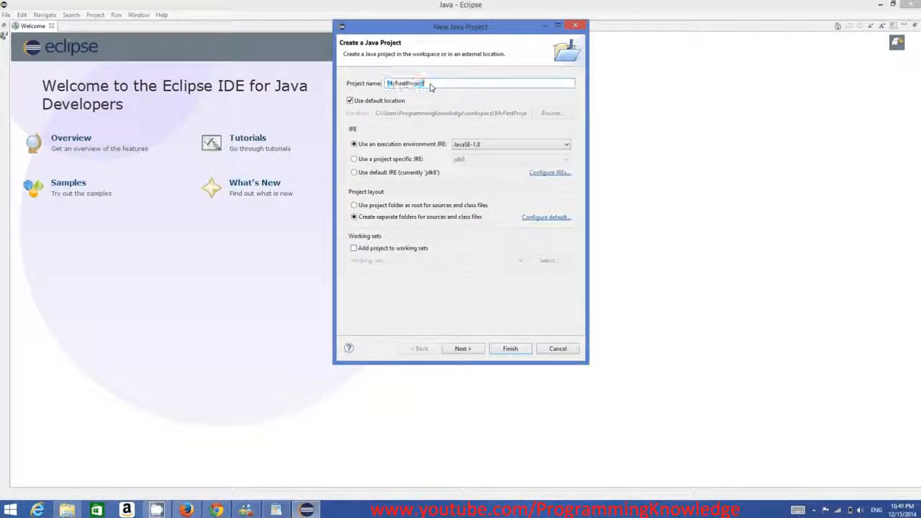
Step: Create MyFirstProject with the default build settings and expand it in the restored workbench
left_click_drag(427, 85, 382, 86)
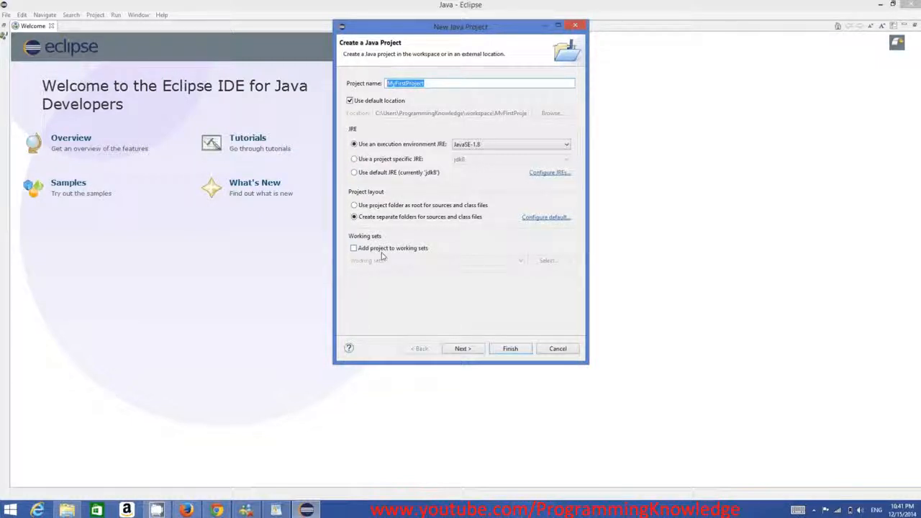
left_click(474, 350)
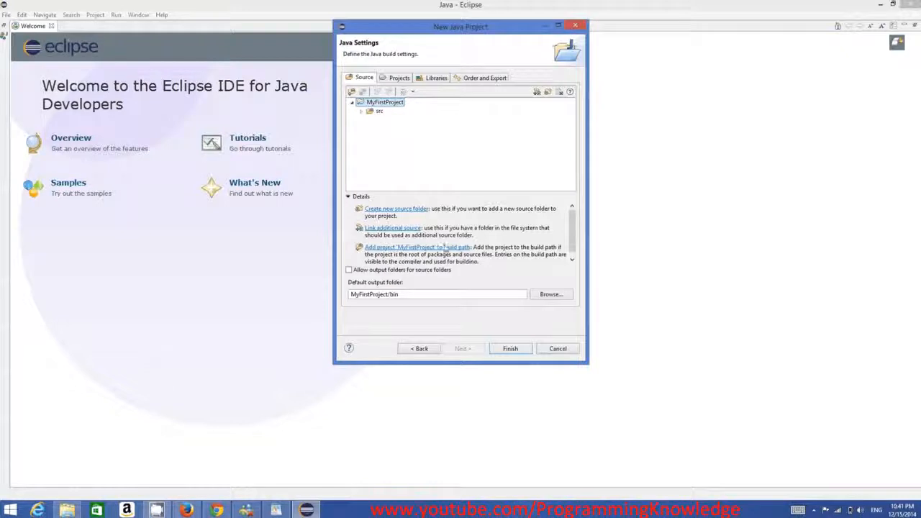
left_click(510, 350)
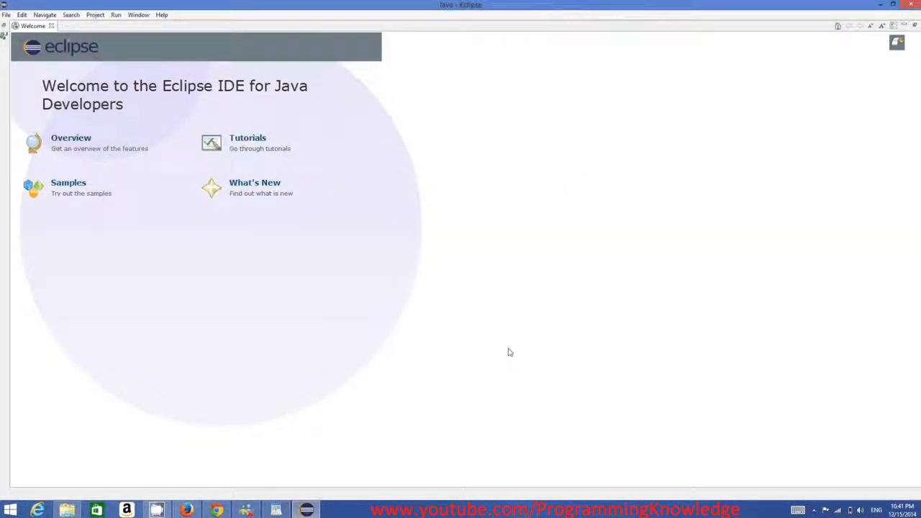
left_click(3, 32)
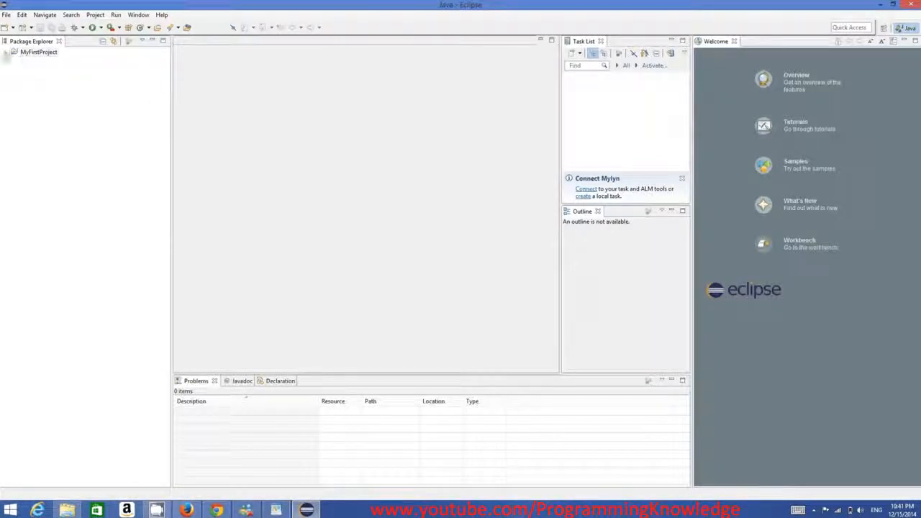
left_click(5, 54)
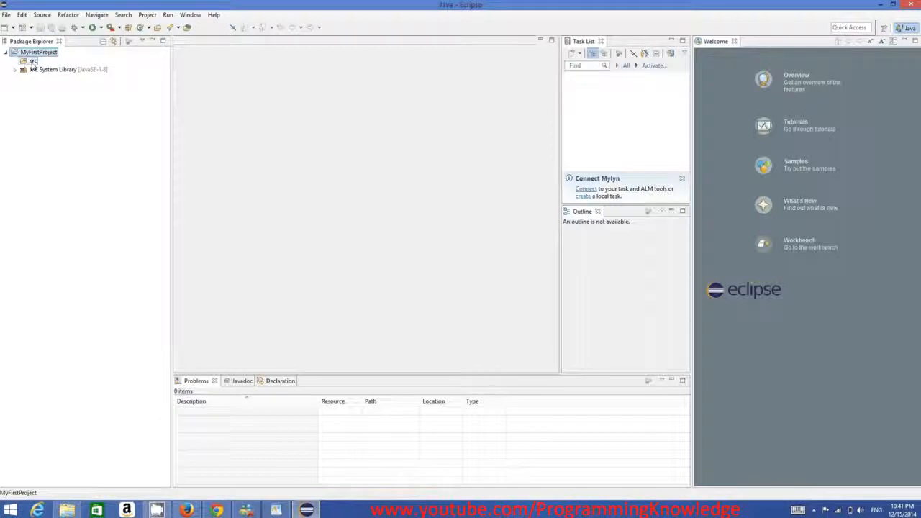
right_click(31, 63)
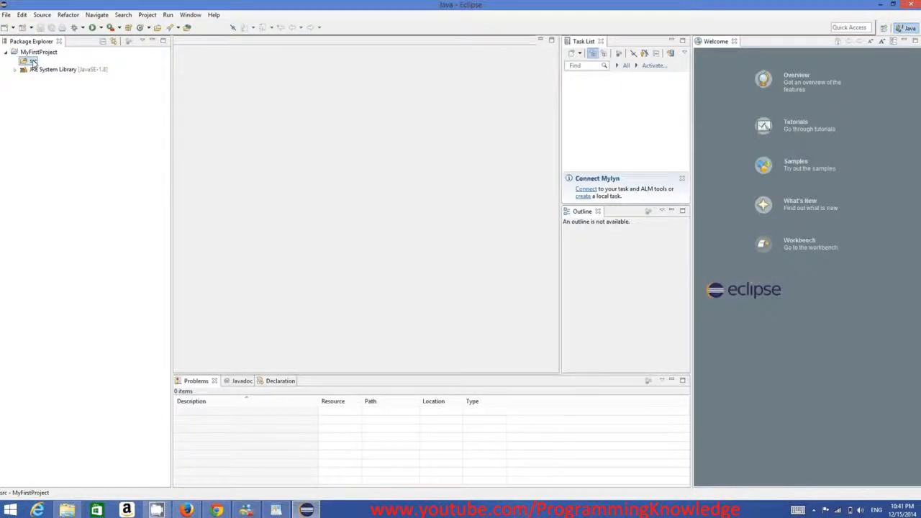
mouse_move(81, 68)
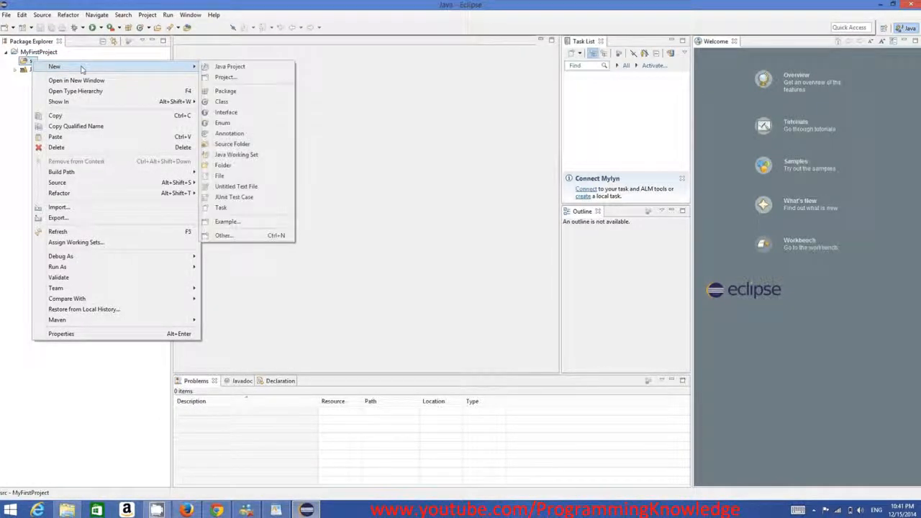
left_click(227, 104)
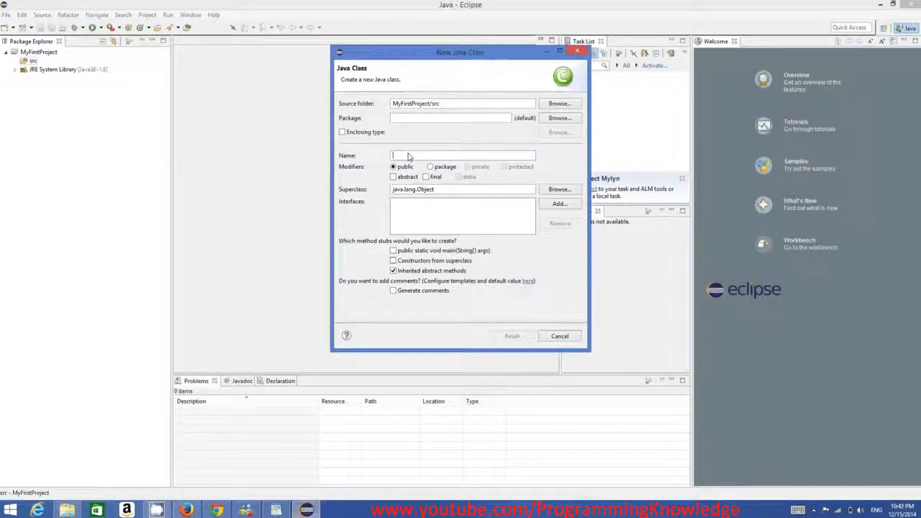
left_click(560, 337)
Step: Create a public class MyClass in the project's src folder with a public static void main(String[] args) method stub
right_click(33, 61)
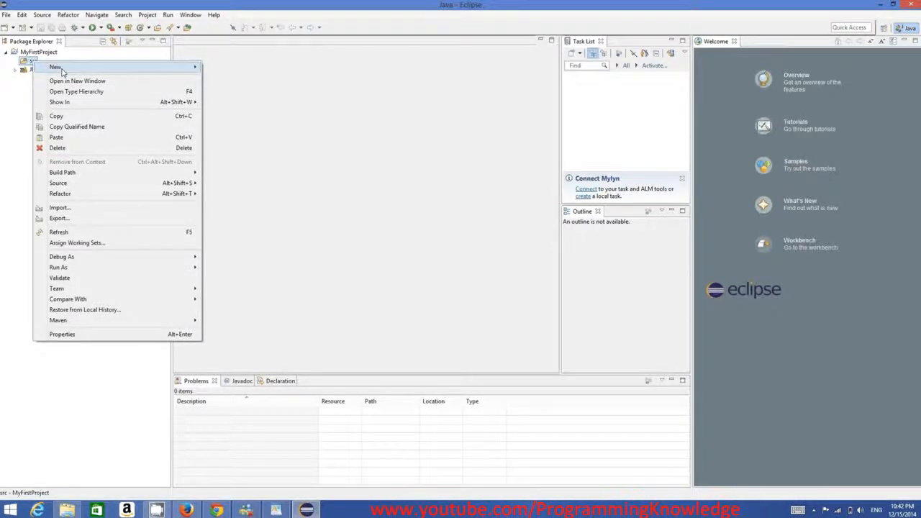
mouse_move(62, 72)
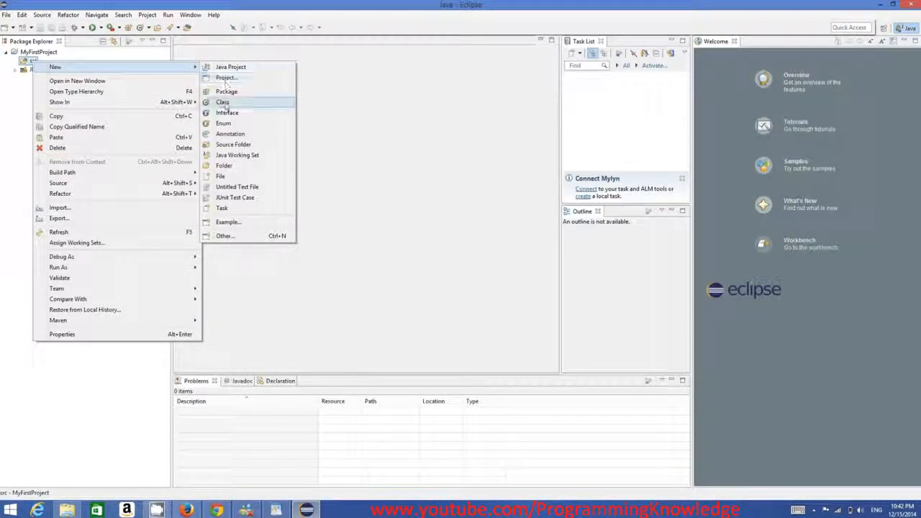
left_click(223, 102)
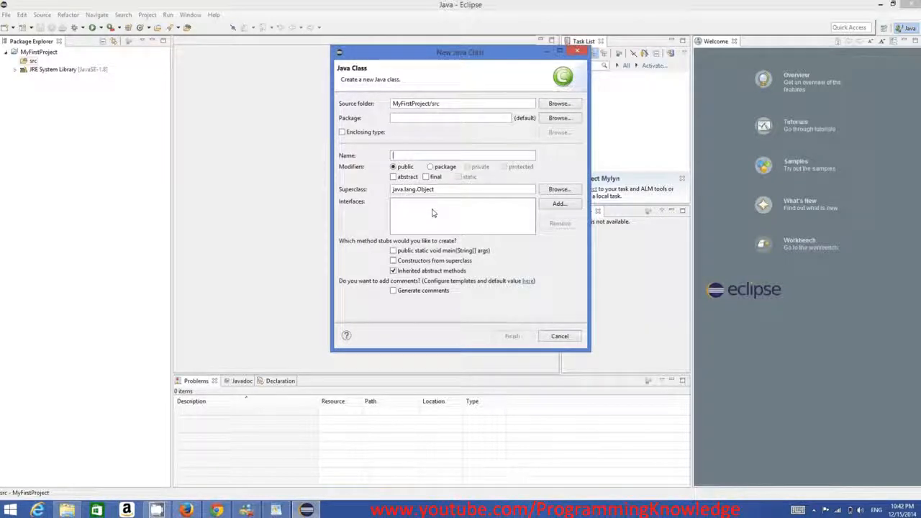
type("M")
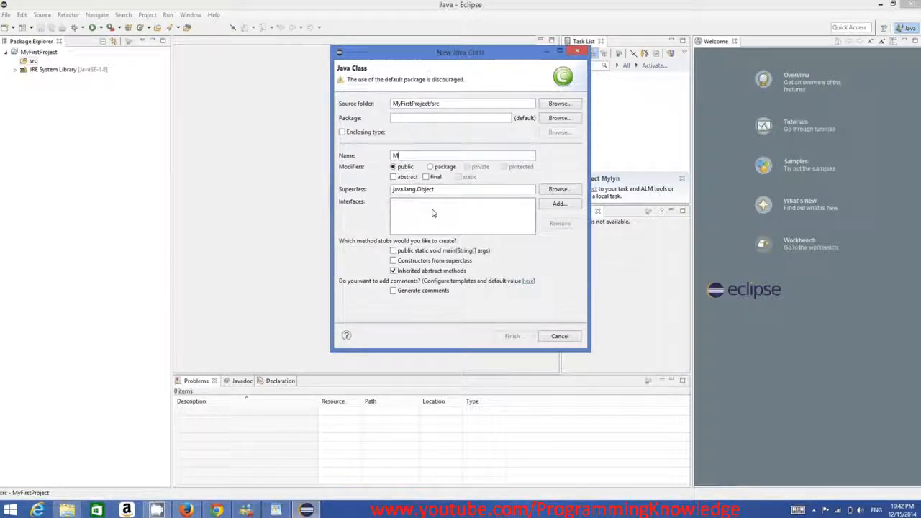
type("yClass")
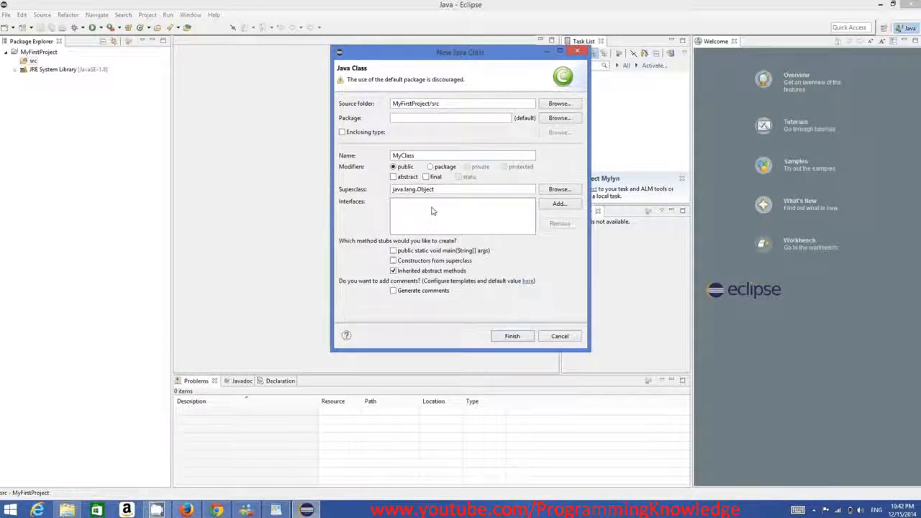
left_click(393, 250)
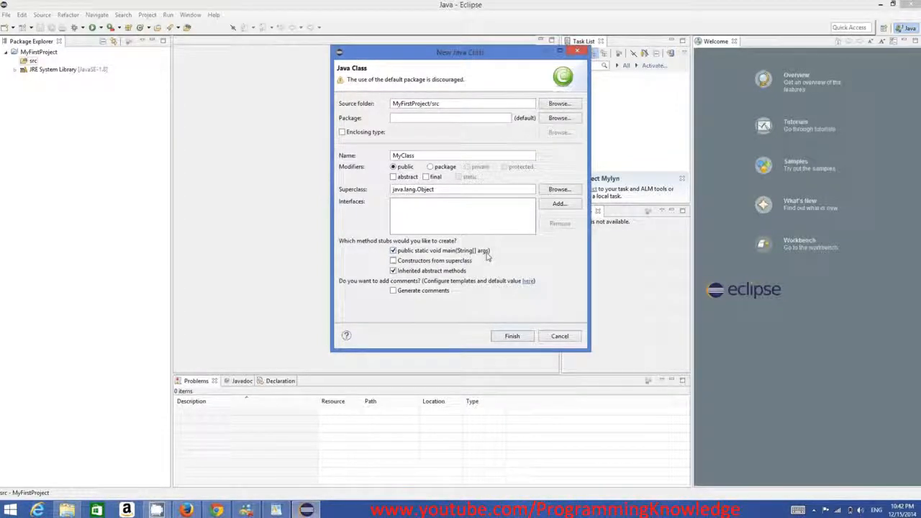
left_click(391, 250)
left_click(392, 250)
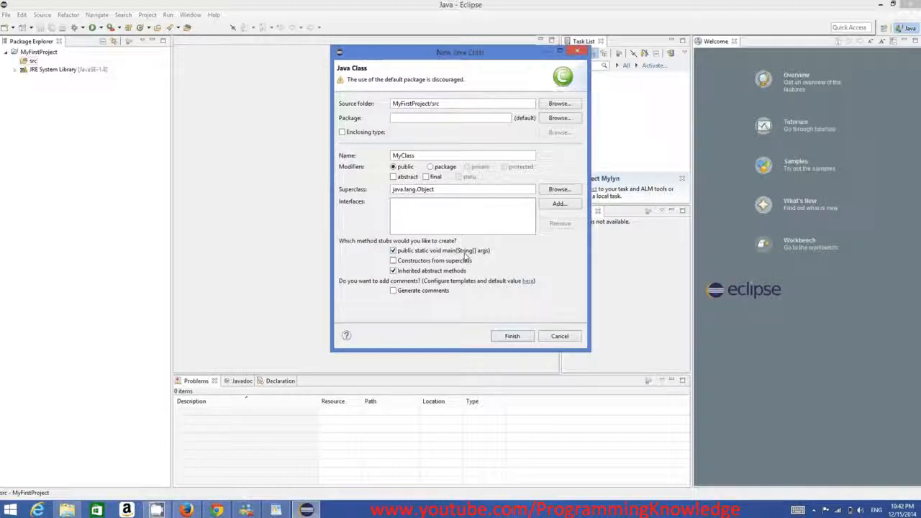
left_click(510, 337)
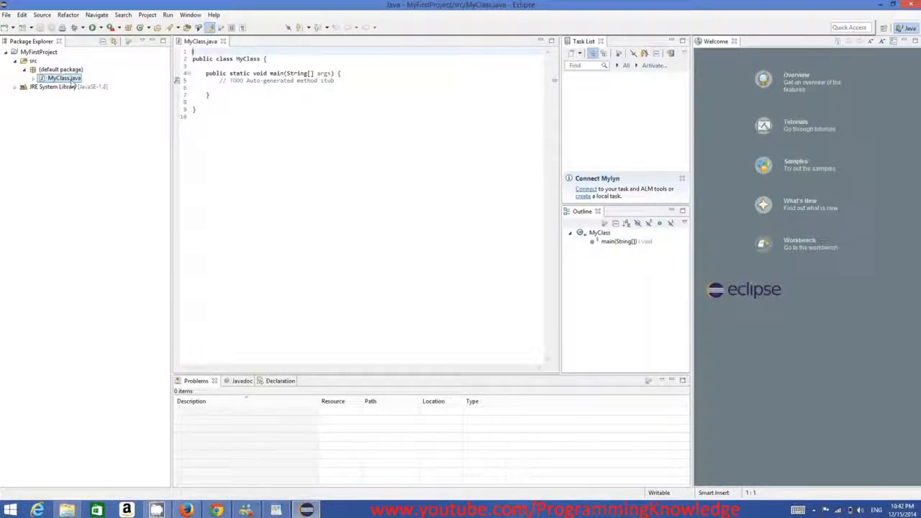
Step: Look over the generated class and main method code in MyClass.java
left_click(240, 118)
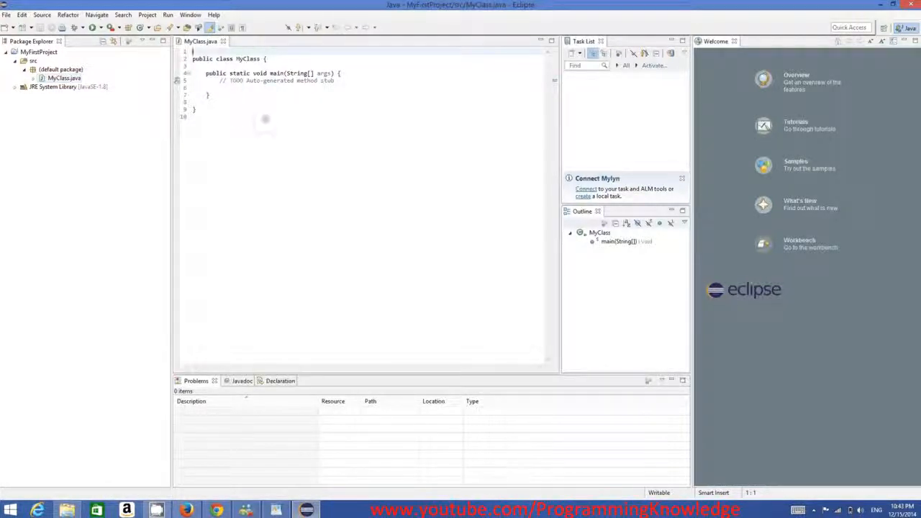
left_click_drag(265, 119, 192, 51)
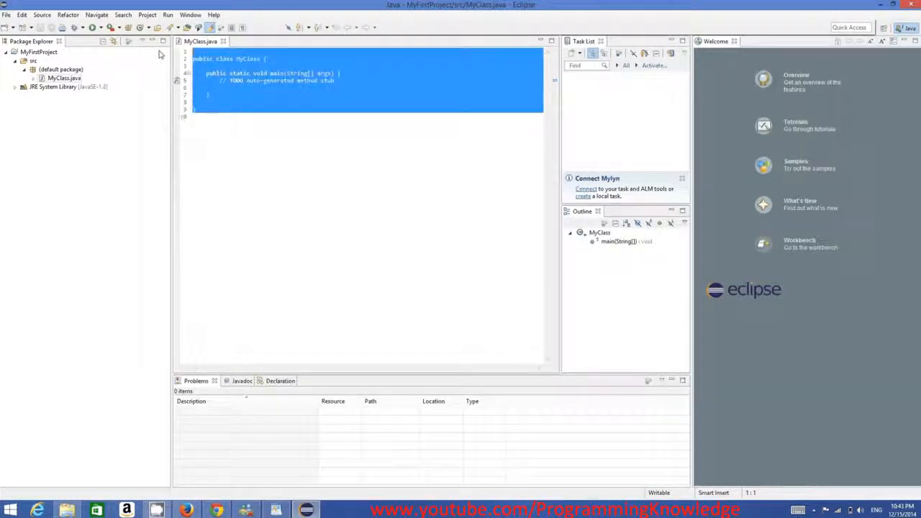
left_click(227, 74)
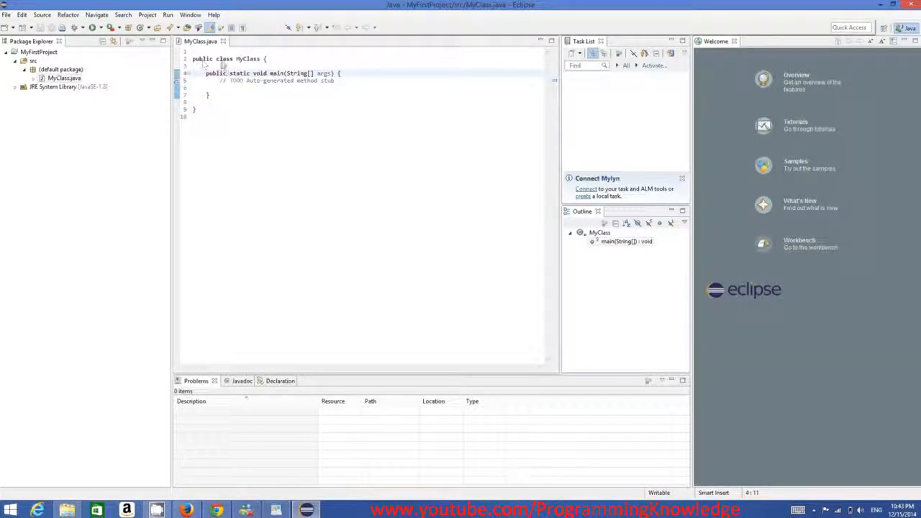
Step: Add an empty System.out.println(); statement inside the main method below the TODO comment
left_click(342, 88)
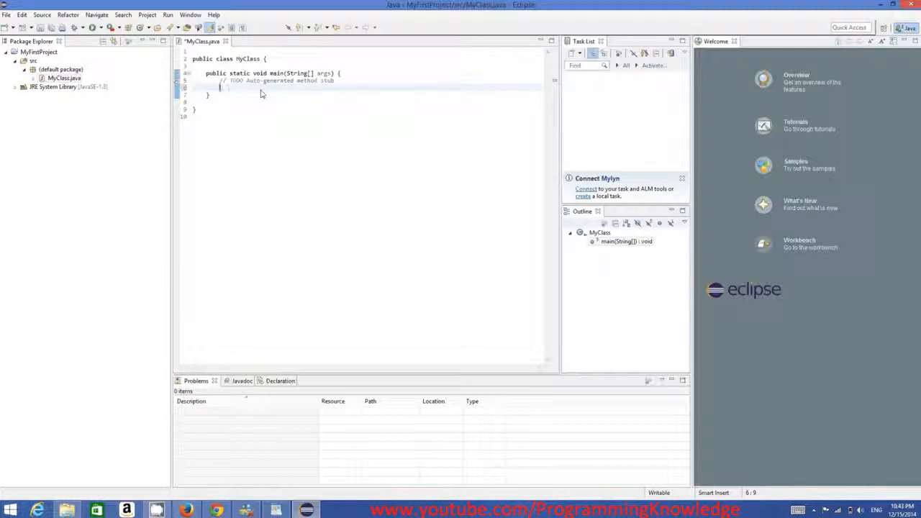
type("System")
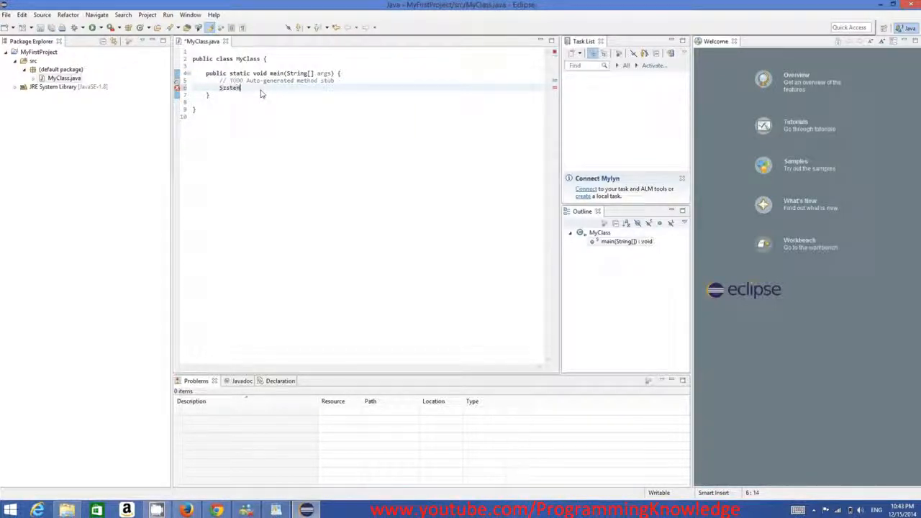
key("BackSpace")
key("BackSpace")
key("BackSpace")
key("BackSpace")
key("BackSpace")
type("ystem.")
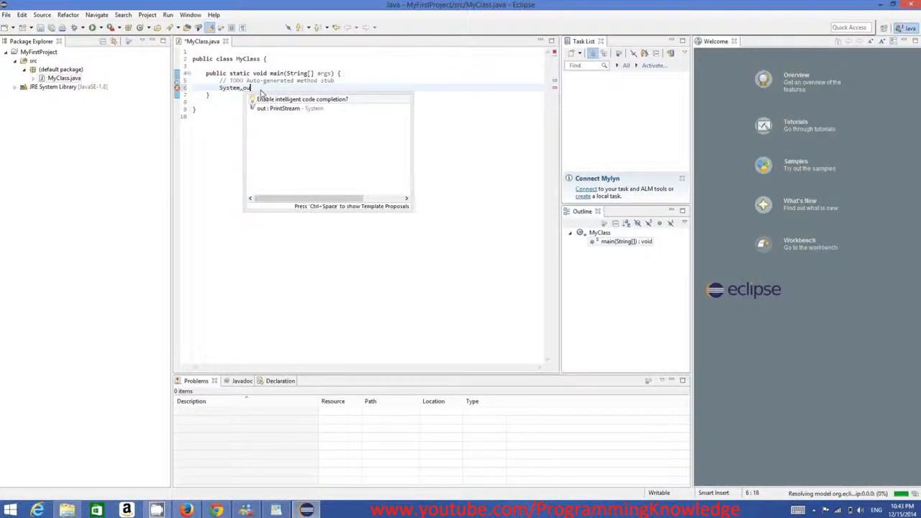
type("ou")
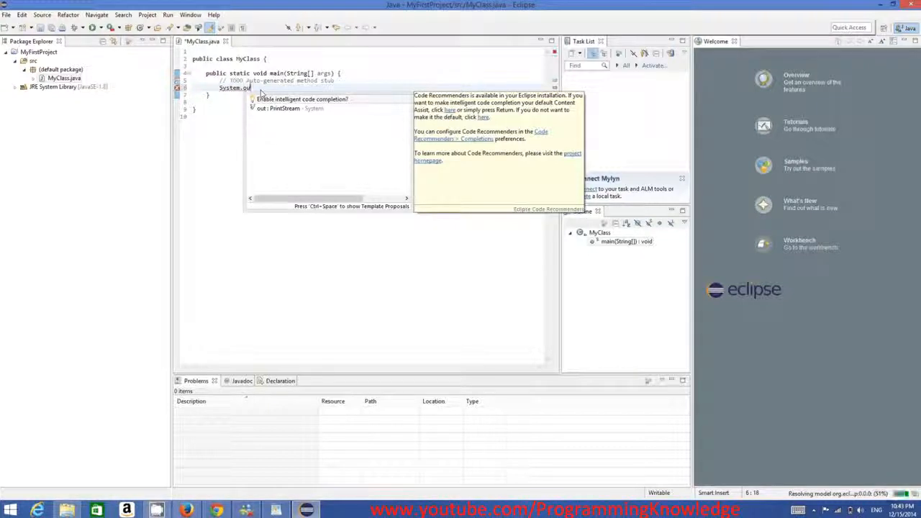
type("t.prin")
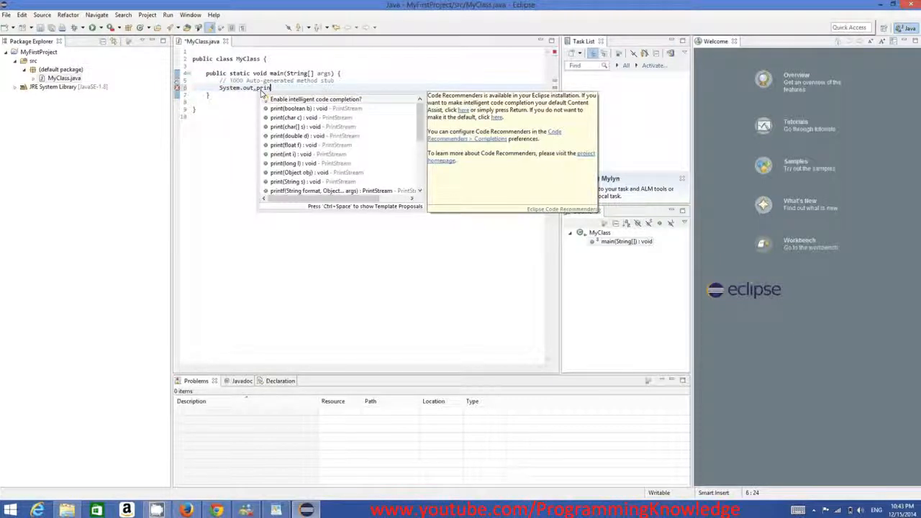
type("tl")
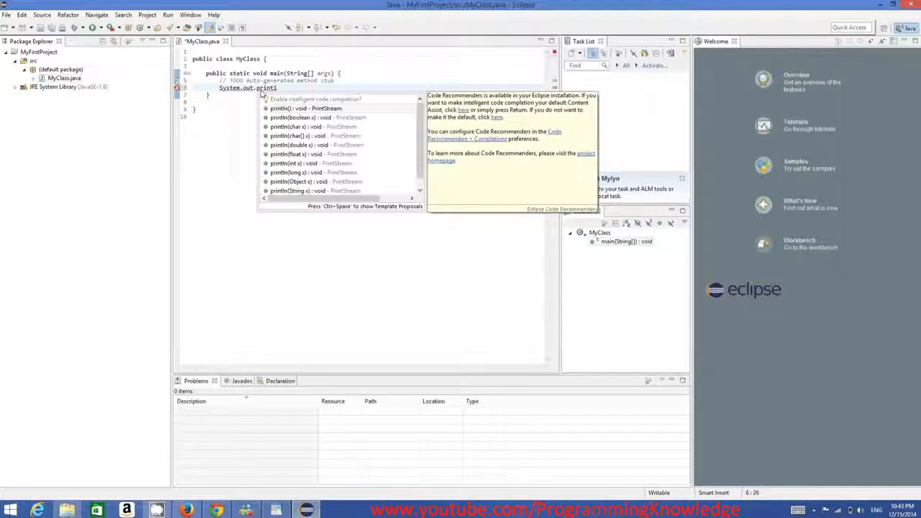
key("Return")
type(";")
key("Left")
key("Left")
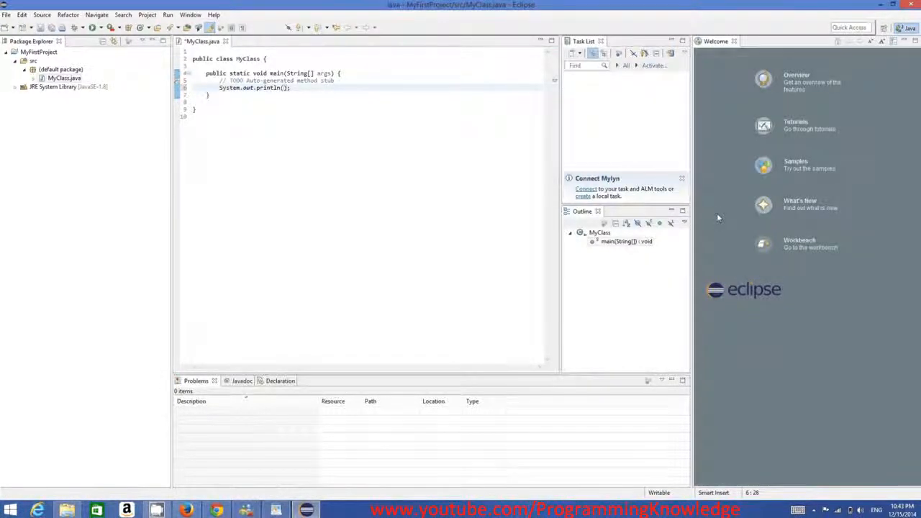
Step: Switch the input language to German (Germany) and insert the string "Hello World" as the println argument
left_click(876, 509)
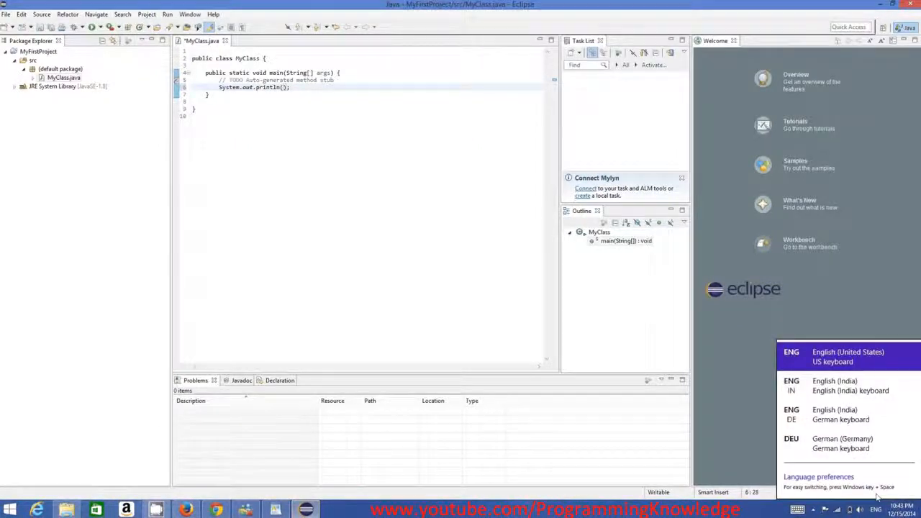
left_click(838, 442)
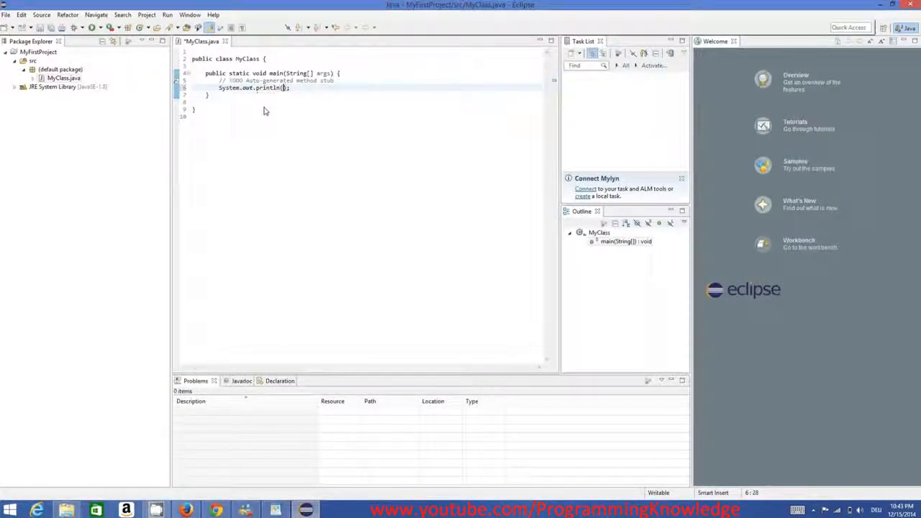
type("\"")
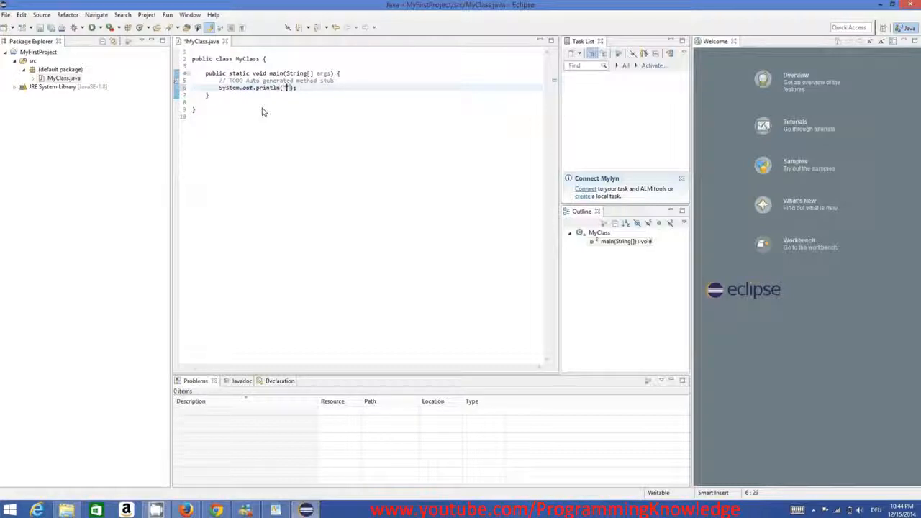
type("Hello ")
type("wo")
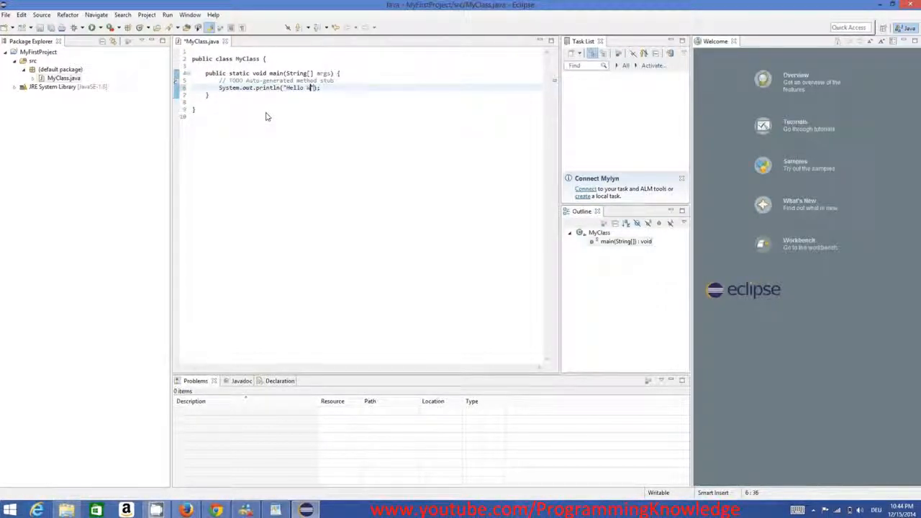
type("rld")
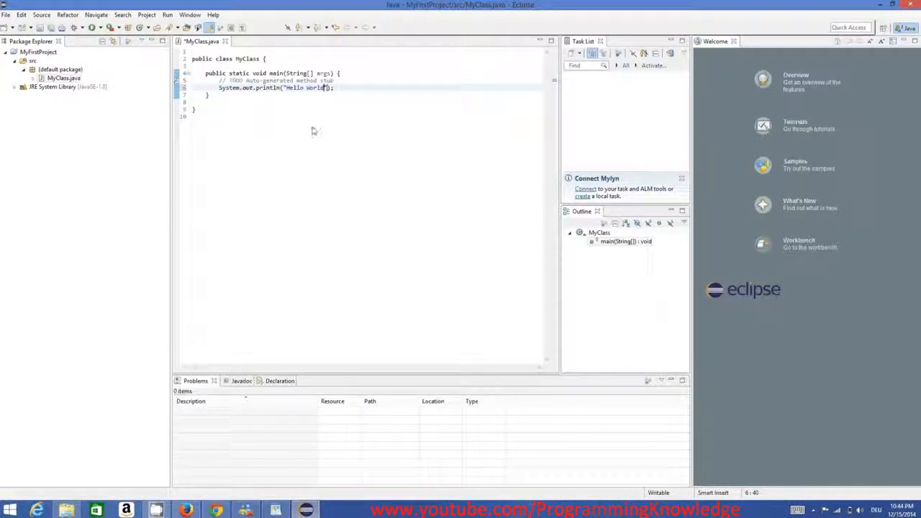
left_click_drag(356, 170, 184, 70)
key("ctrl+a")
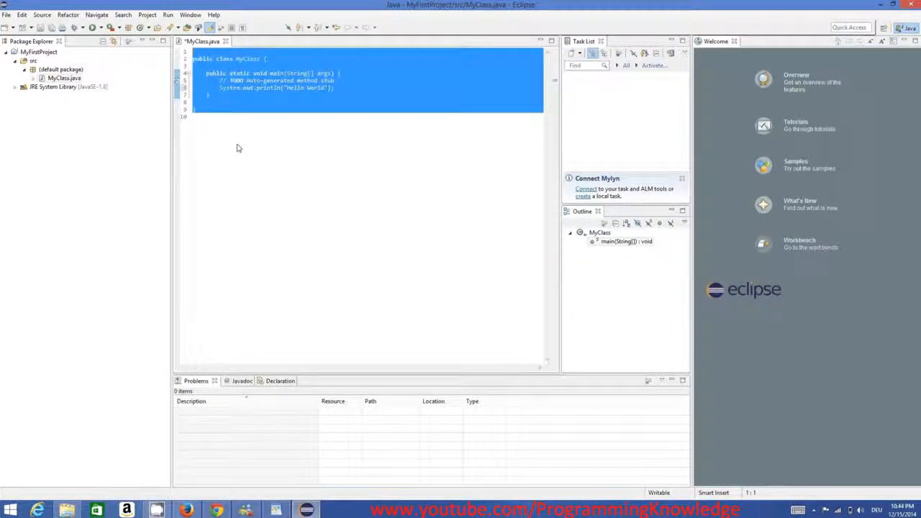
left_click(295, 195)
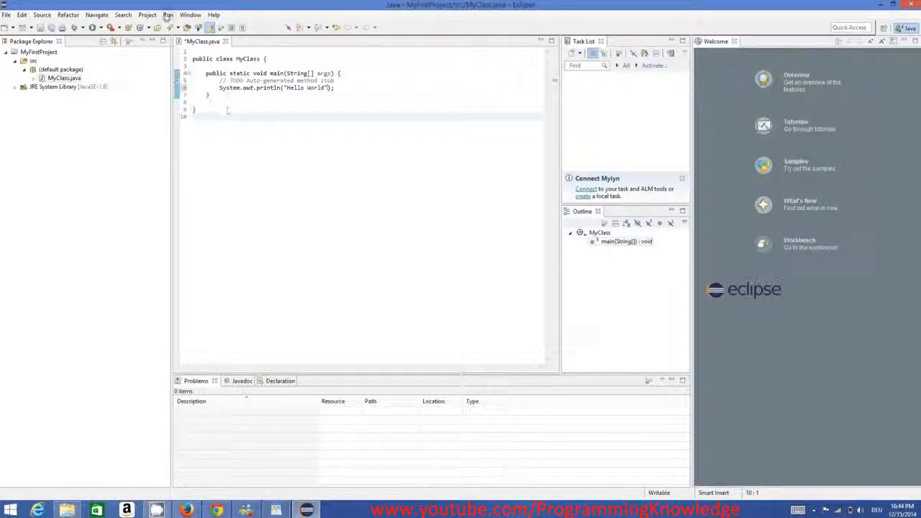
left_click(167, 16)
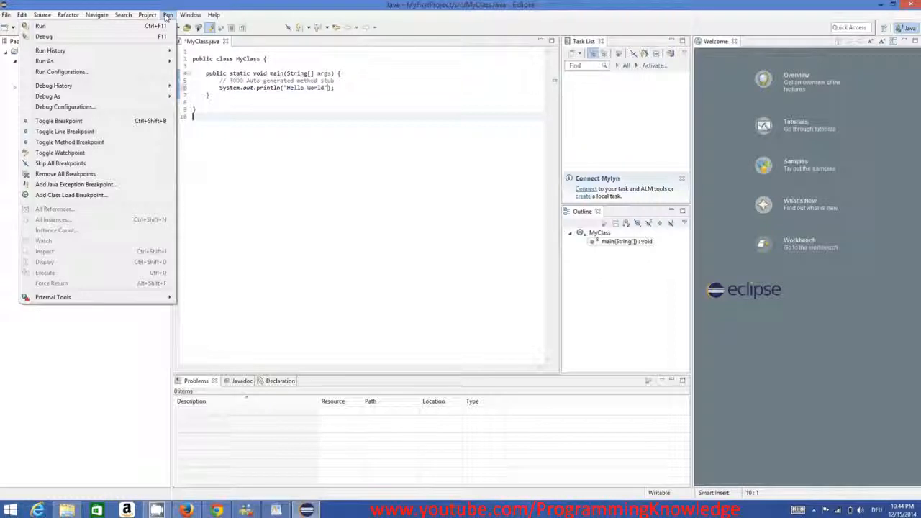
mouse_move(179, 20)
left_click(278, 97)
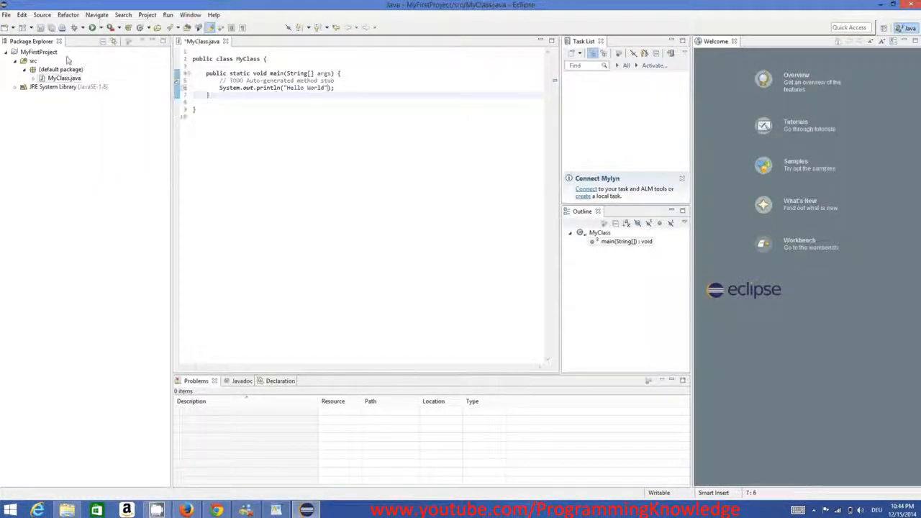
Step: Run MyFirstProject as a Java Application, saving MyClass.java before the launch
right_click(44, 54)
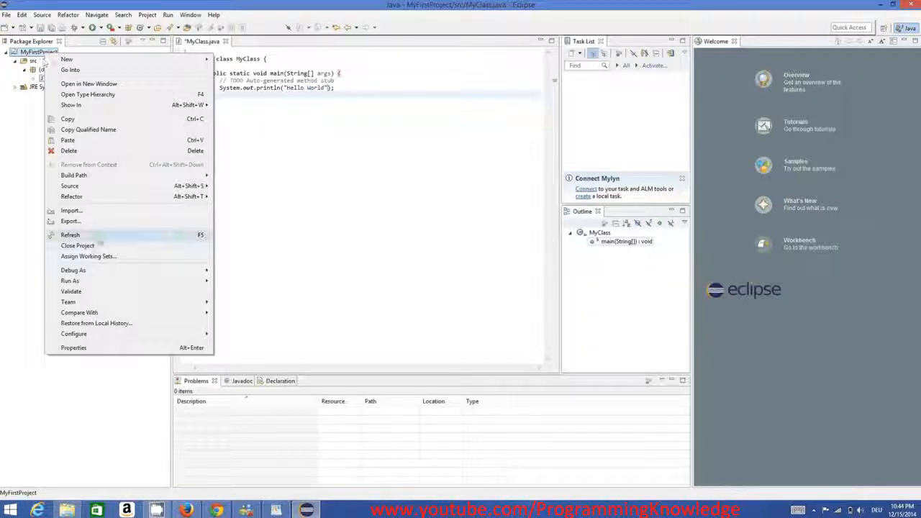
mouse_move(115, 272)
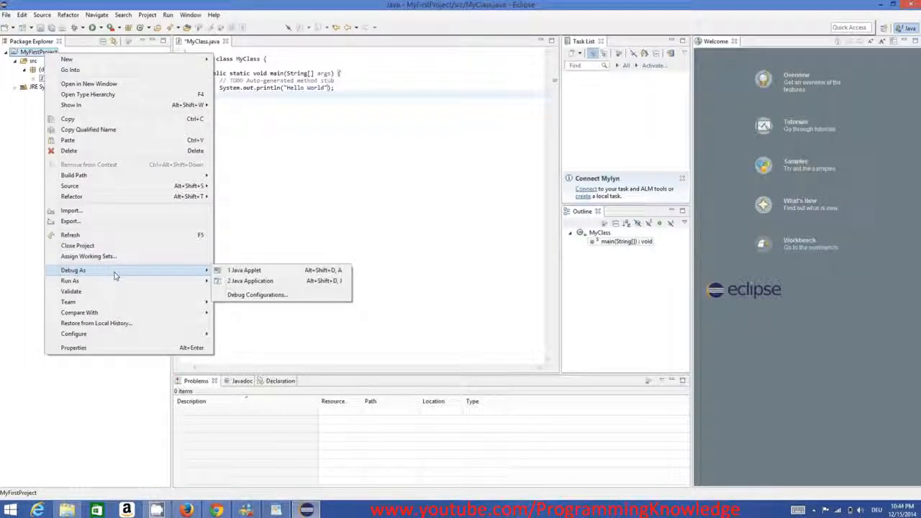
mouse_move(144, 281)
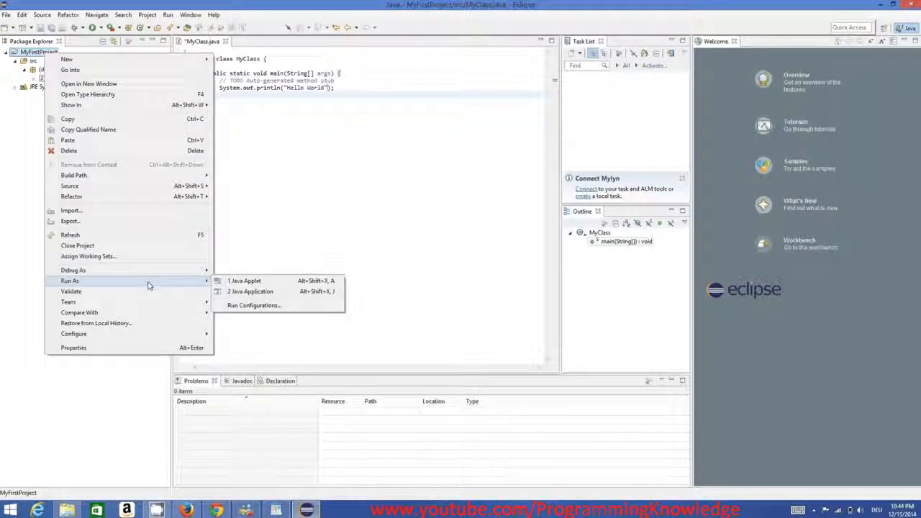
left_click(237, 292)
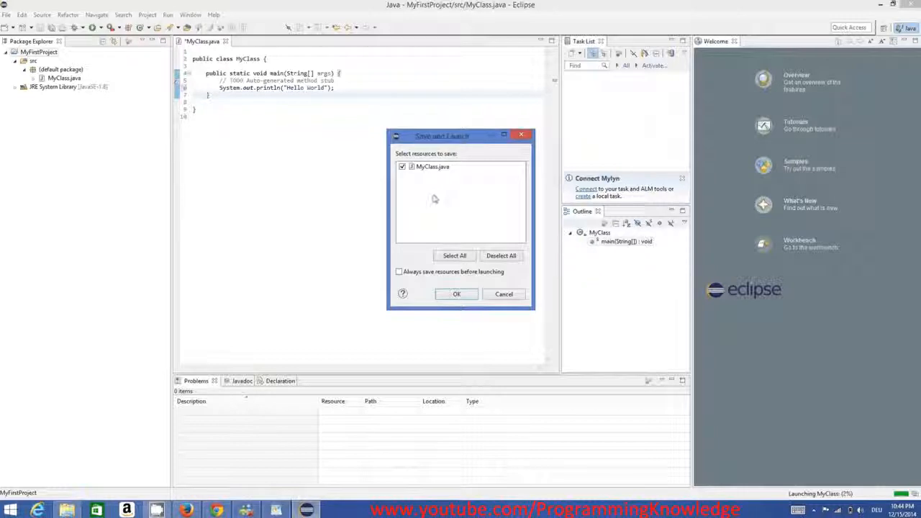
left_click(456, 292)
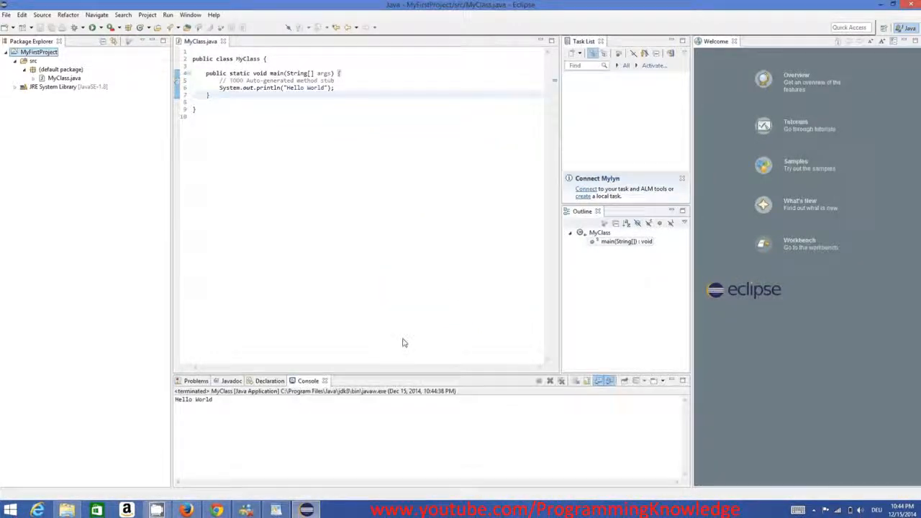
Step: Check the program's output in the console and review the class code in MyClass.java that produces it
left_click_drag(253, 406, 169, 399)
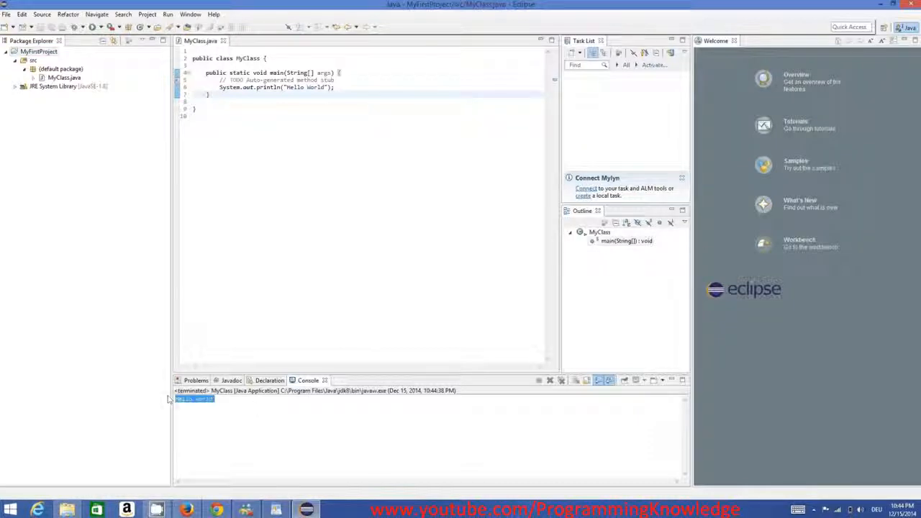
left_click(222, 400)
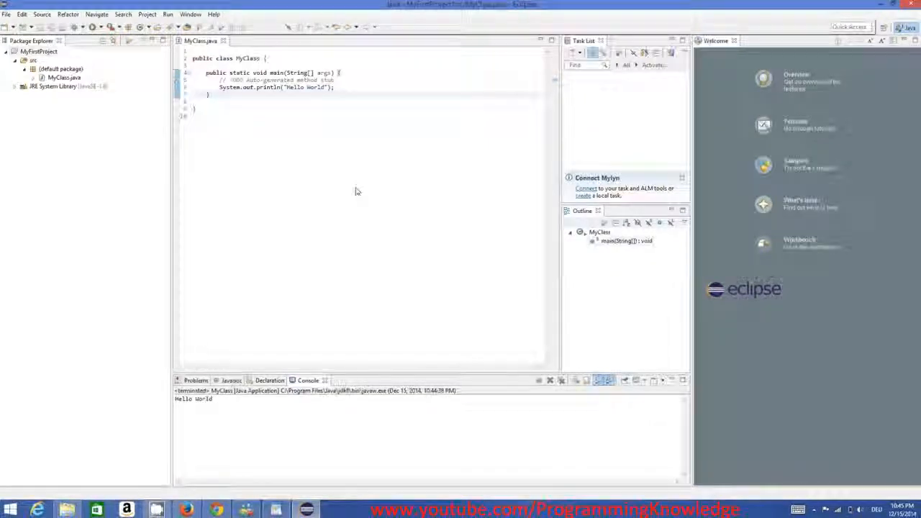
left_click_drag(355, 192, 188, 52)
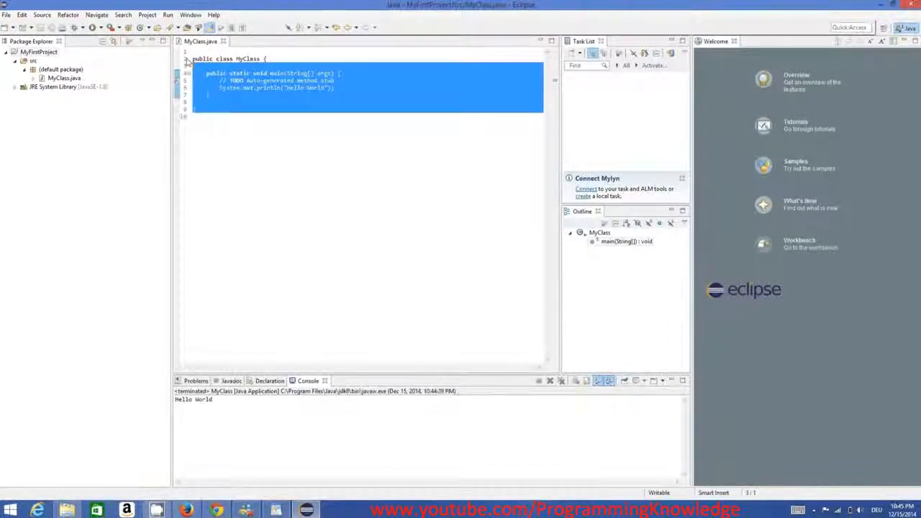
left_click(232, 75)
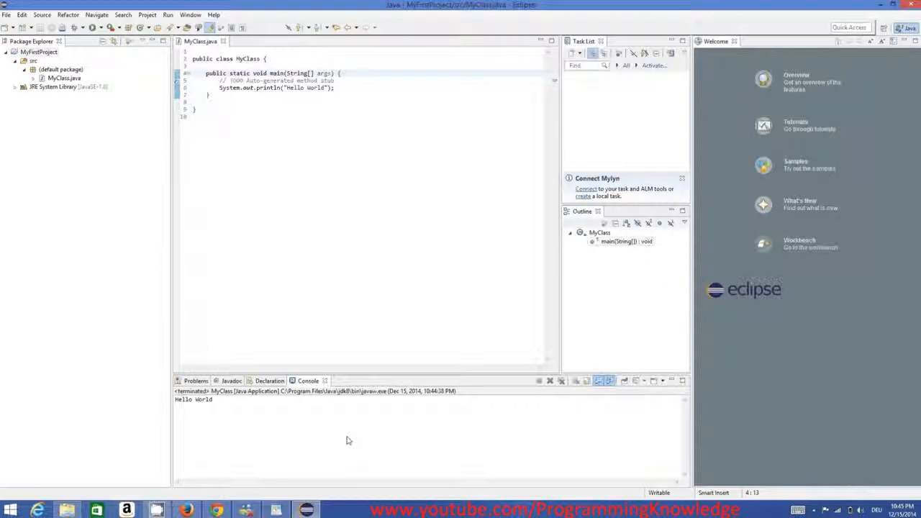